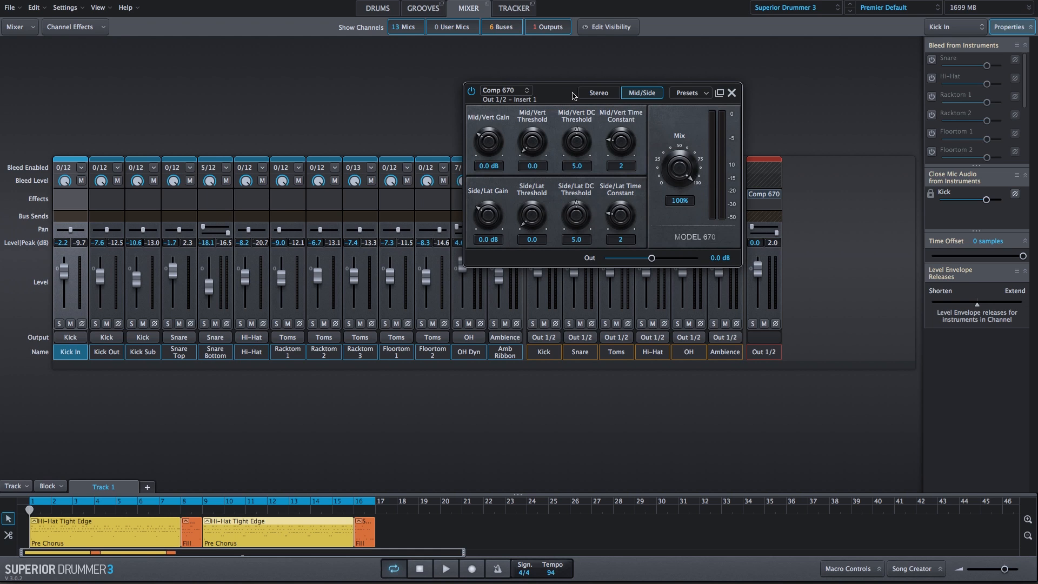
View the Comp 670's Stereo mode, return it to Mid/Side mode, and load the Mid-Side Squeeze preset.
{"action": "left_click", "coordinate": [597, 96]}
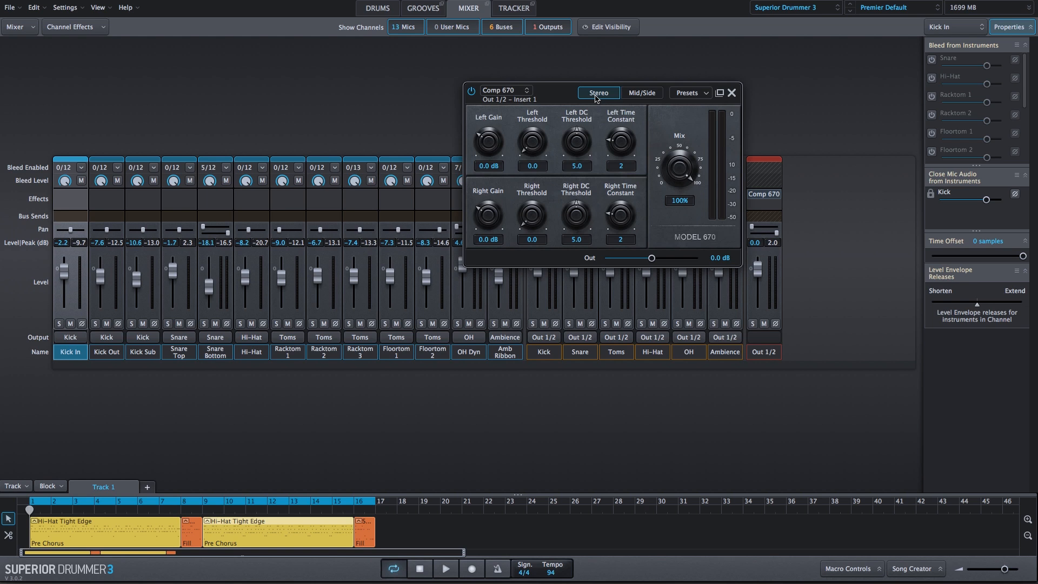
{"action": "left_click", "coordinate": [640, 95]}
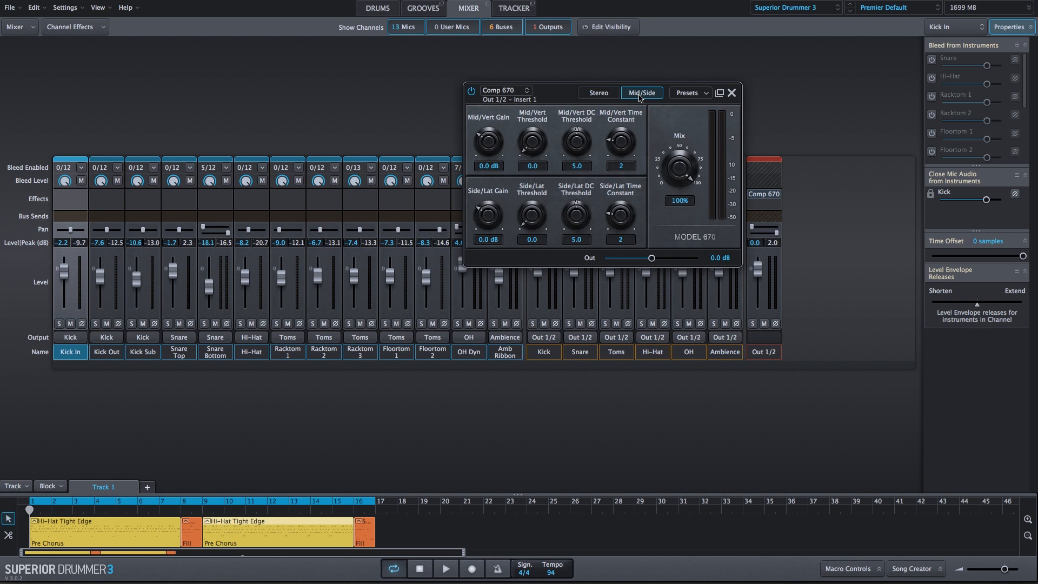
{"action": "left_click", "coordinate": [695, 94]}
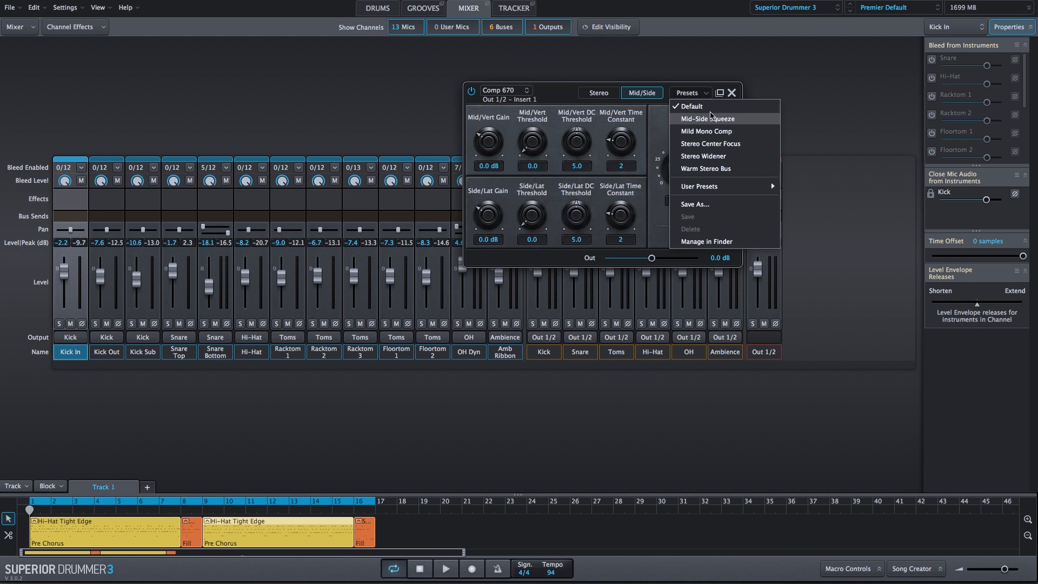
{"action": "left_click", "coordinate": [747, 121]}
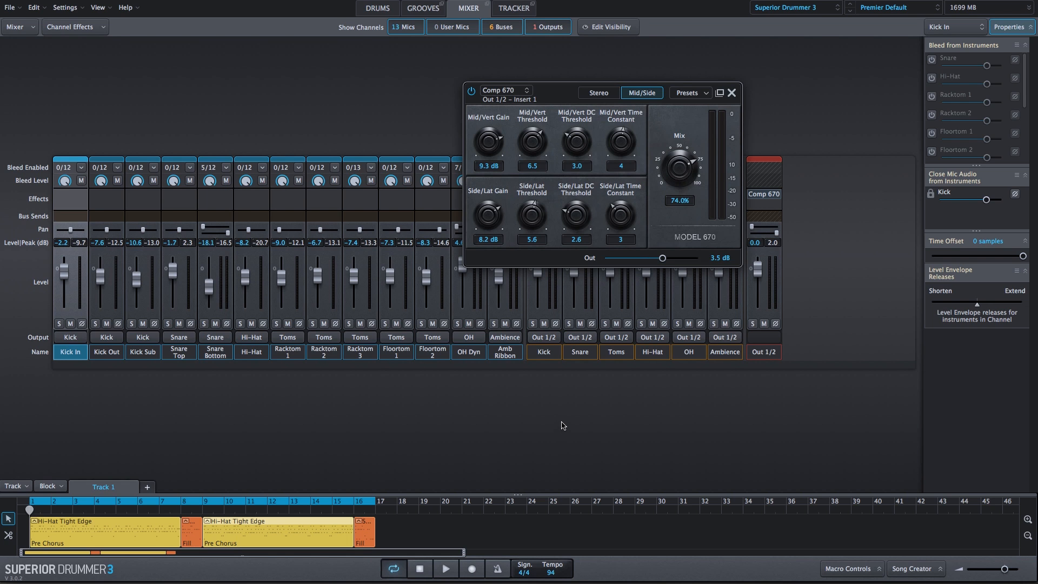
Play the drum track and compare its sound with the Comp 670 bypassed and re-enabled.
{"action": "key", "text": "space"}
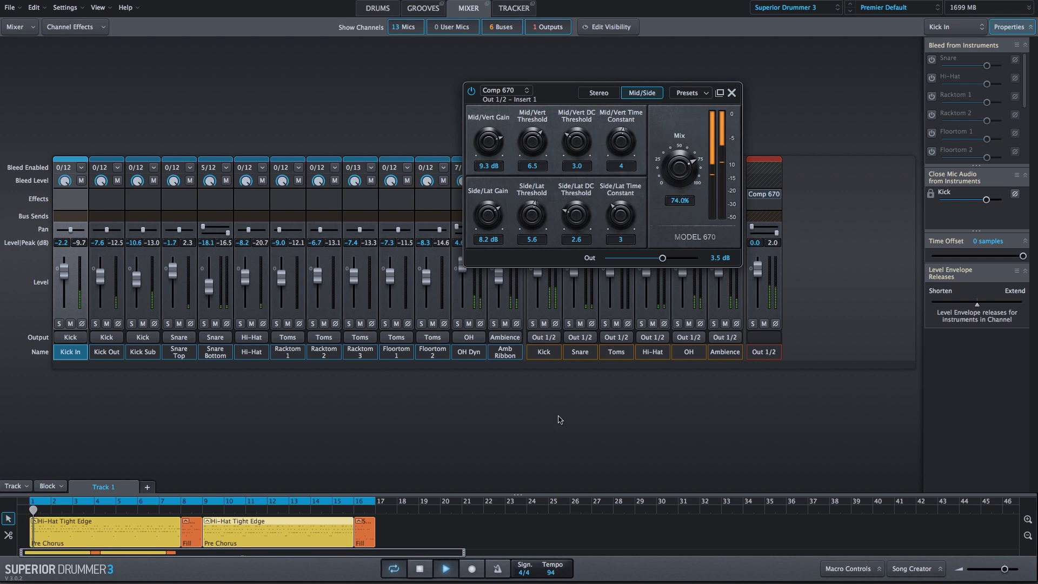
{"action": "left_click", "coordinate": [472, 92]}
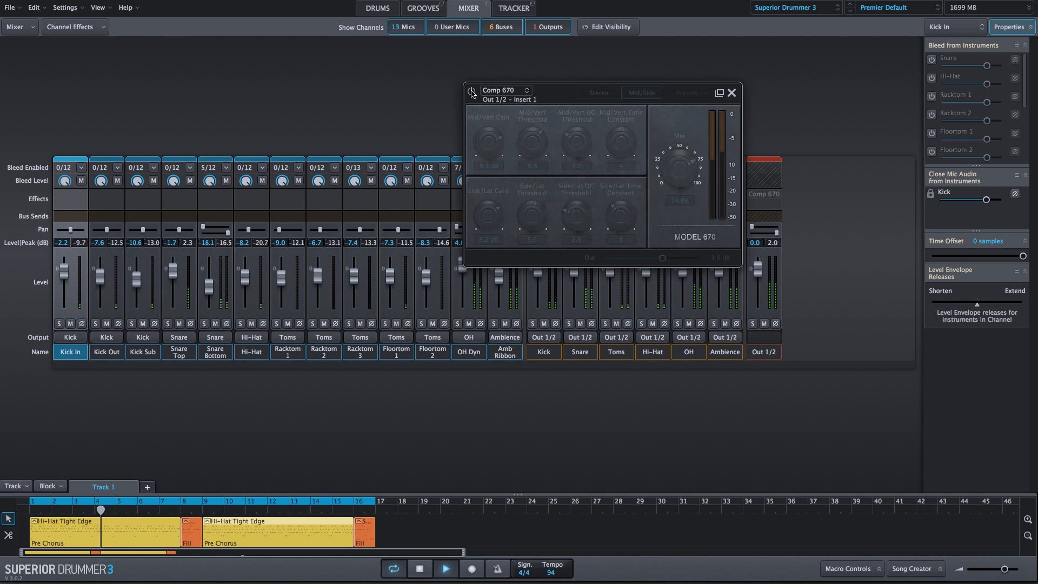
{"action": "left_click", "coordinate": [472, 92]}
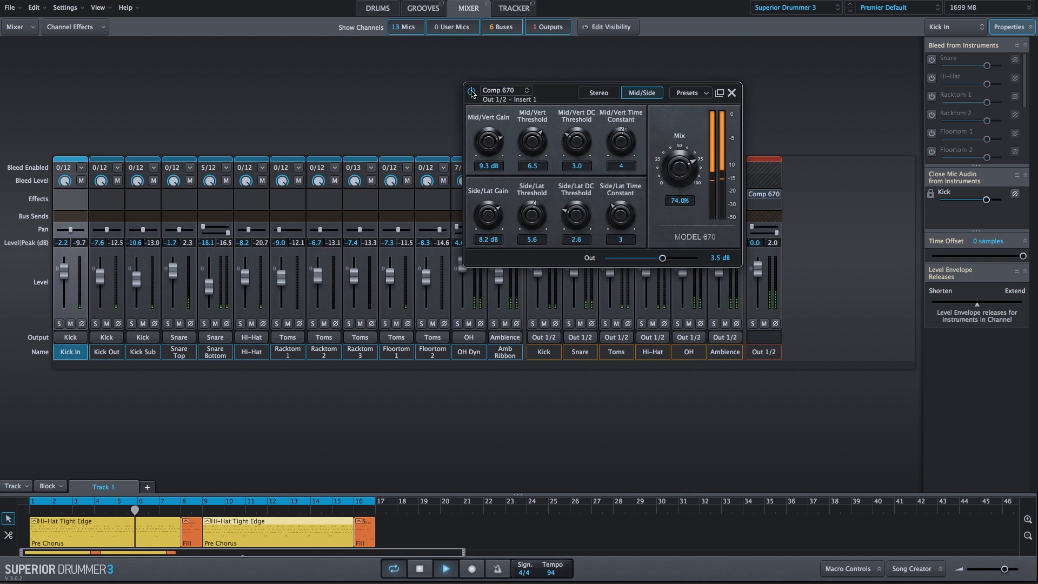
Audition the Comp 670's mix at 35.5% against bypass, set the mix to 100%, and stop playback.
{"action": "left_click_drag", "start_coordinate": [658, 162], "coordinate": [669, 207]}
{"action": "left_click", "coordinate": [472, 92]}
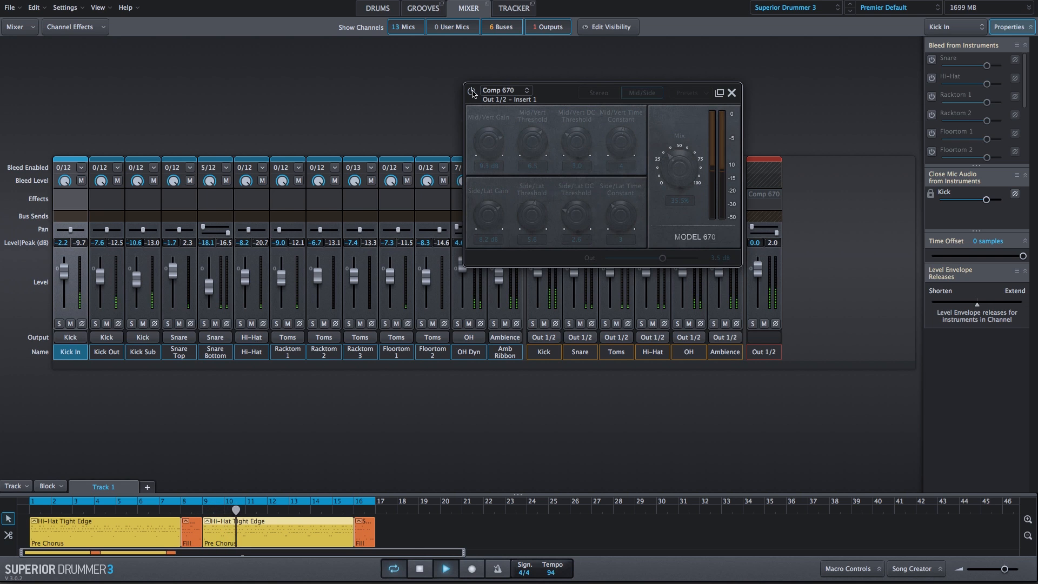
{"action": "left_click", "coordinate": [472, 92]}
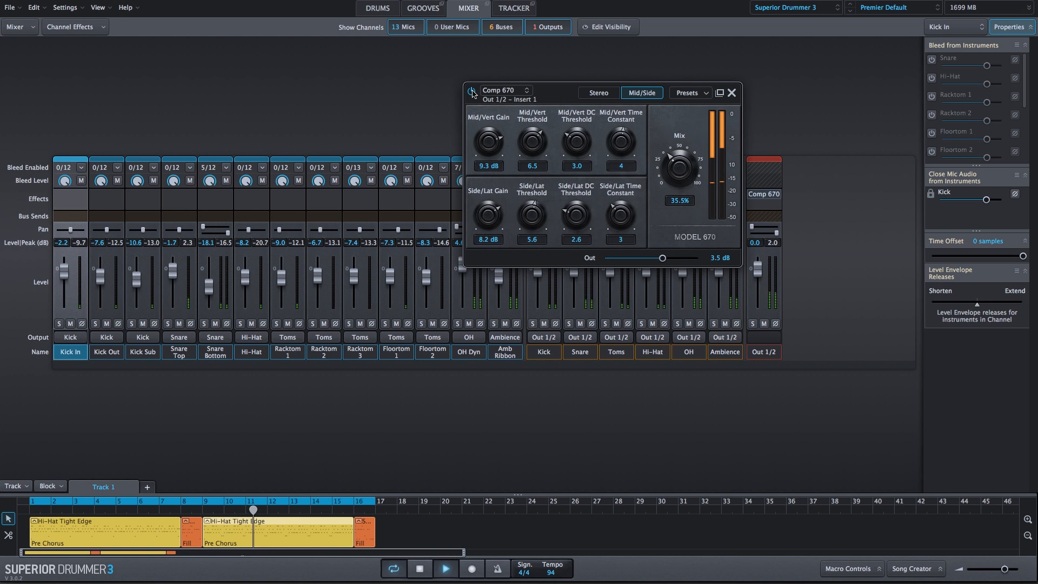
{"action": "key", "text": "space"}
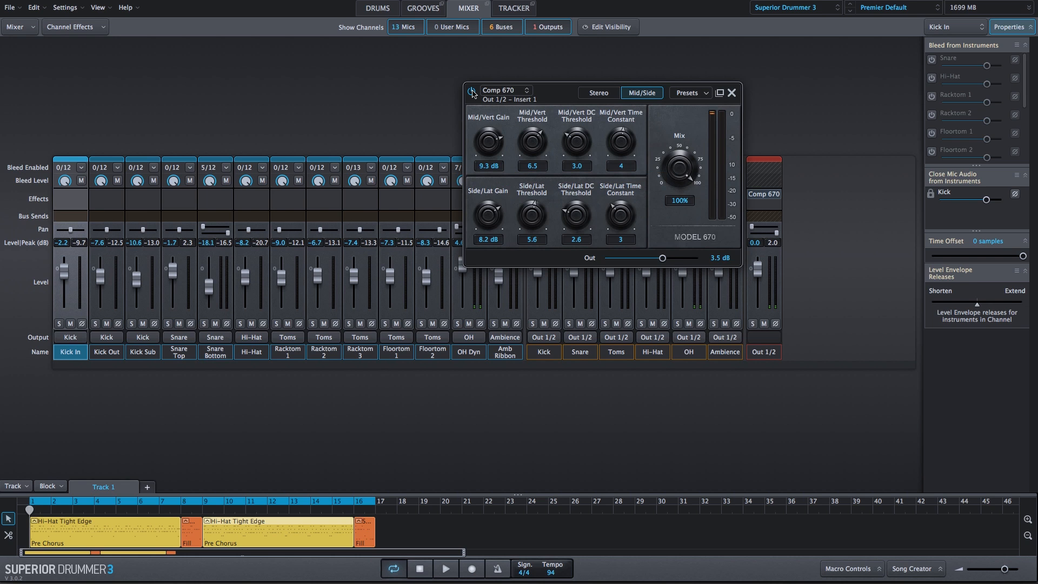
Restart playback and compare the fully wet compressor with the bypassed signal, leaving the compressor enabled.
{"action": "key", "text": "space"}
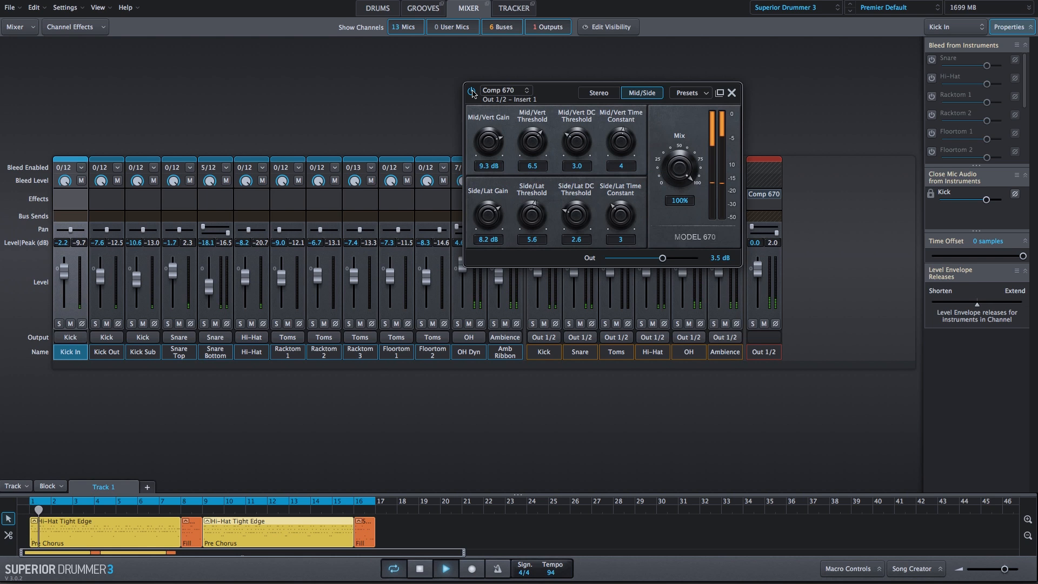
{"action": "left_click", "coordinate": [472, 92]}
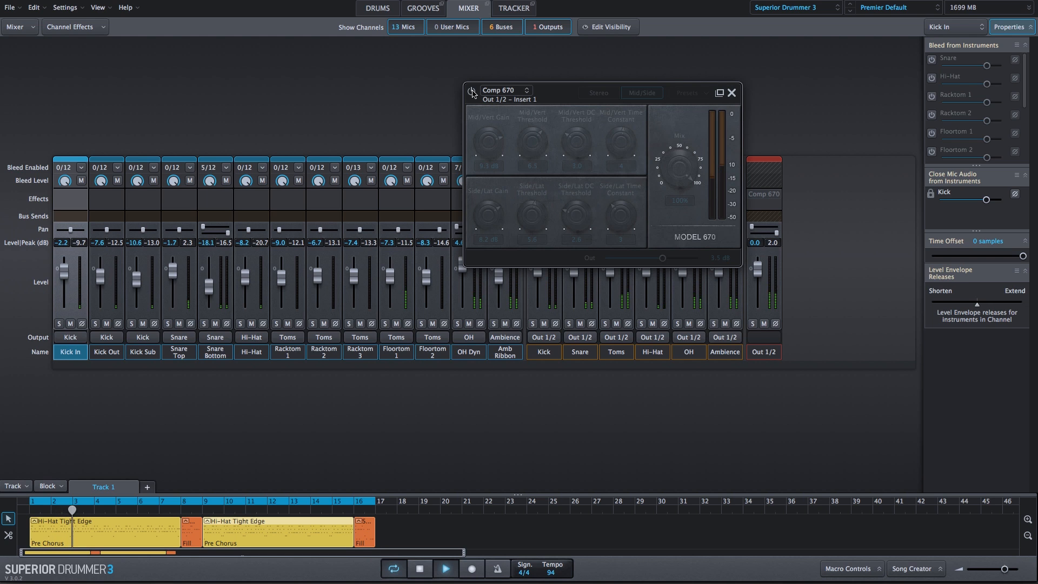
{"action": "left_click", "coordinate": [472, 92]}
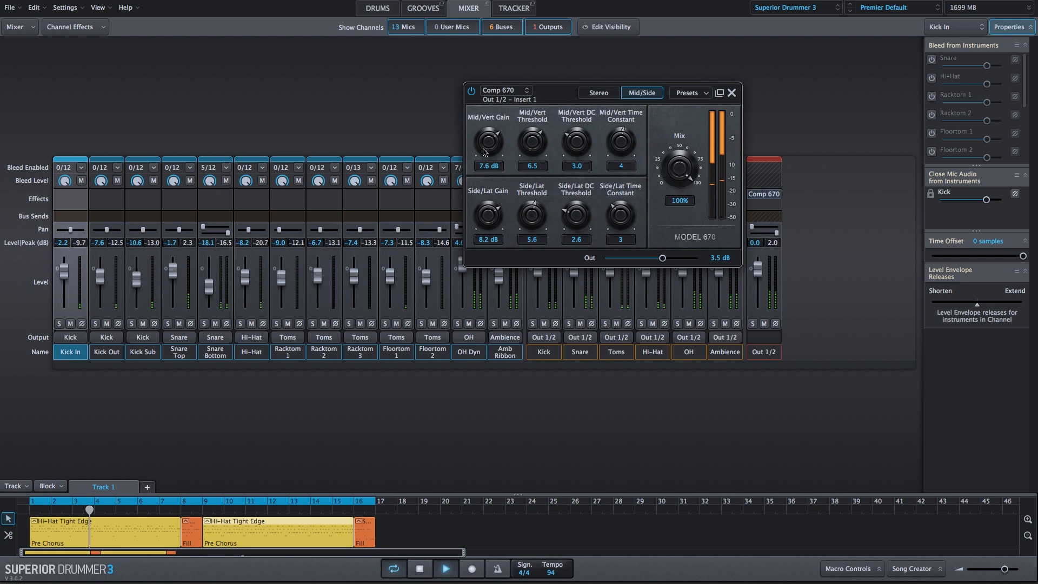
Set the gains to 7.2 dB Mid/Vert and 7.1 dB Side/Lat, and the thresholds to 4.6 Mid/Vert and 4.9 Side/Lat.
{"action": "mouse_move", "coordinate": [483, 162]}
{"action": "left_mouse_down"}
{"action": "mouse_move", "coordinate": [486, 190]}
{"action": "mouse_move", "coordinate": [485, 147]}
{"action": "left_mouse_up"}
{"action": "mouse_move", "coordinate": [490, 216]}
{"action": "left_mouse_down"}
{"action": "mouse_move", "coordinate": [494, 251]}
{"action": "mouse_move", "coordinate": [490, 210]}
{"action": "left_mouse_up"}
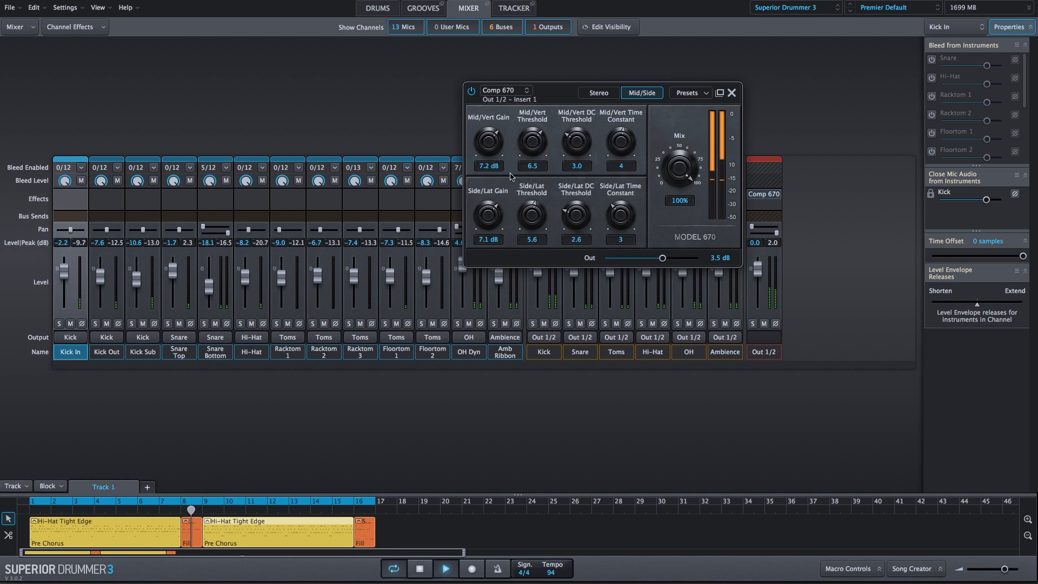
{"action": "mouse_move", "coordinate": [529, 141]}
{"action": "left_mouse_down"}
{"action": "mouse_move", "coordinate": [524, 171]}
{"action": "mouse_move", "coordinate": [526, 139]}
{"action": "left_mouse_up"}
{"action": "left_click_drag", "start_coordinate": [533, 229], "coordinate": [527, 149]}
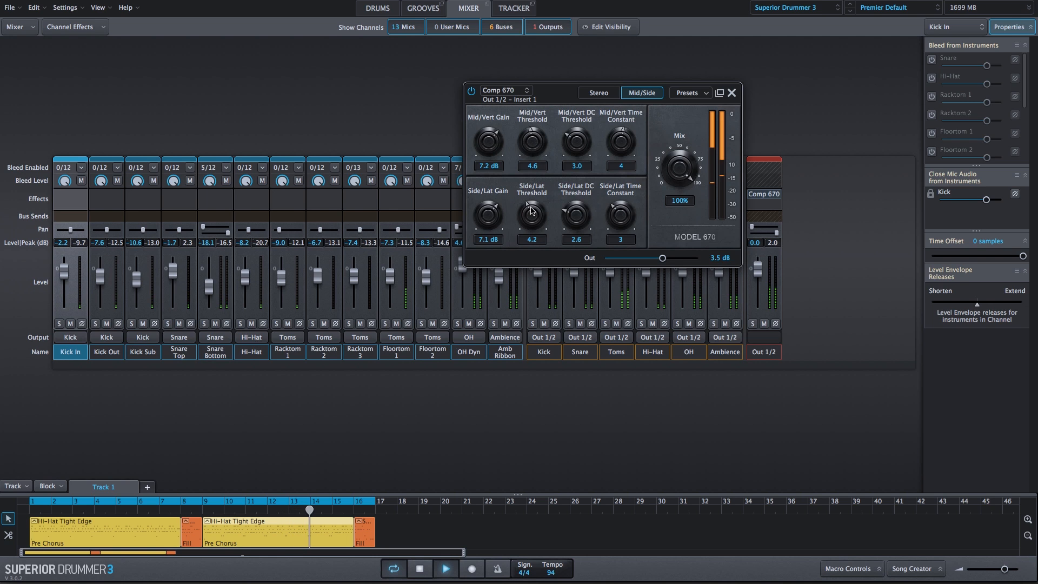
{"action": "left_click_drag", "start_coordinate": [531, 207], "coordinate": [532, 203]}
Set the DC thresholds to 4.5 Mid/Vert and 3.3 Side/Lat, and try both time constants at 1 before setting them to 5.
{"action": "mouse_move", "coordinate": [572, 141]}
{"action": "left_mouse_down"}
{"action": "mouse_move", "coordinate": [572, 164]}
{"action": "mouse_move", "coordinate": [564, 101]}
{"action": "mouse_move", "coordinate": [566, 128]}
{"action": "left_mouse_up"}
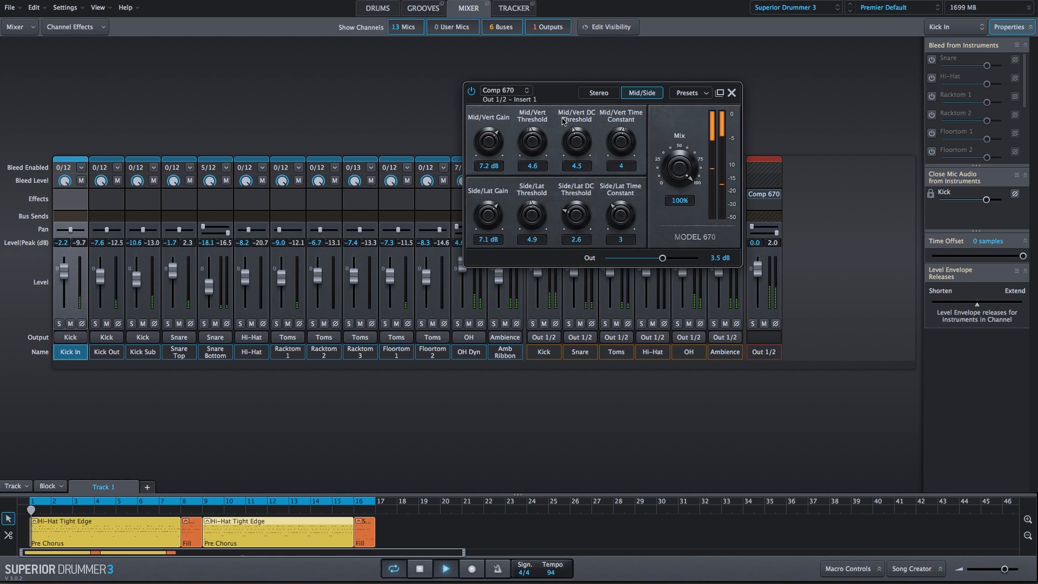
{"action": "mouse_move", "coordinate": [571, 213]}
{"action": "left_mouse_down"}
{"action": "mouse_move", "coordinate": [576, 180]}
{"action": "mouse_move", "coordinate": [573, 233]}
{"action": "mouse_move", "coordinate": [565, 207]}
{"action": "left_mouse_up"}
{"action": "left_click_drag", "start_coordinate": [609, 166], "coordinate": [620, 273]}
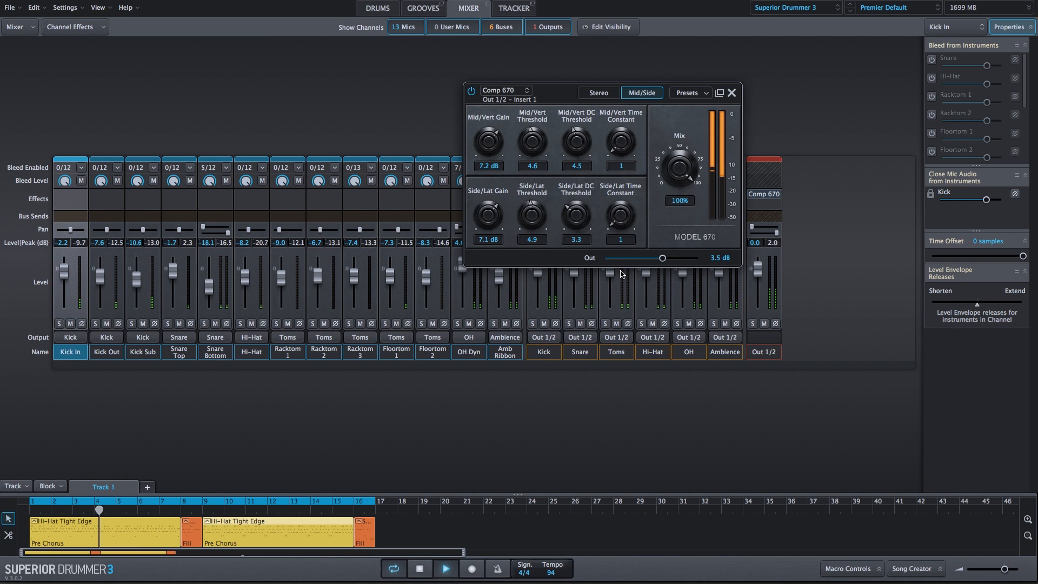
{"action": "left_click_drag", "start_coordinate": [615, 207], "coordinate": [617, 89]}
{"action": "left_click_drag", "start_coordinate": [618, 142], "coordinate": [616, 71]}
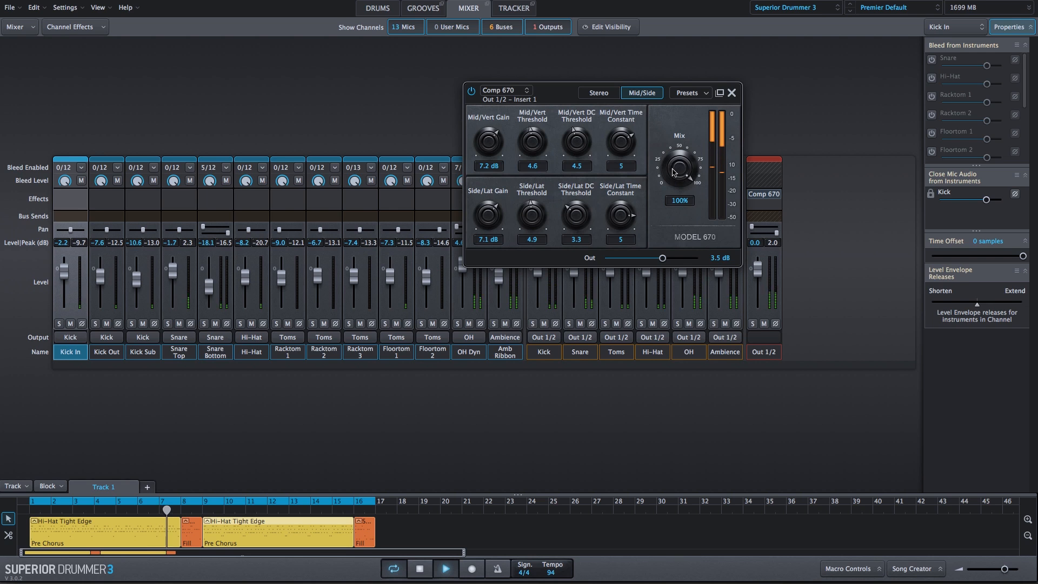
Lower the mix to 35%, stop playback, and reset both DC thresholds to their default of 5.0.
{"action": "left_click_drag", "start_coordinate": [678, 169], "coordinate": [667, 229]}
{"action": "key", "text": "space"}
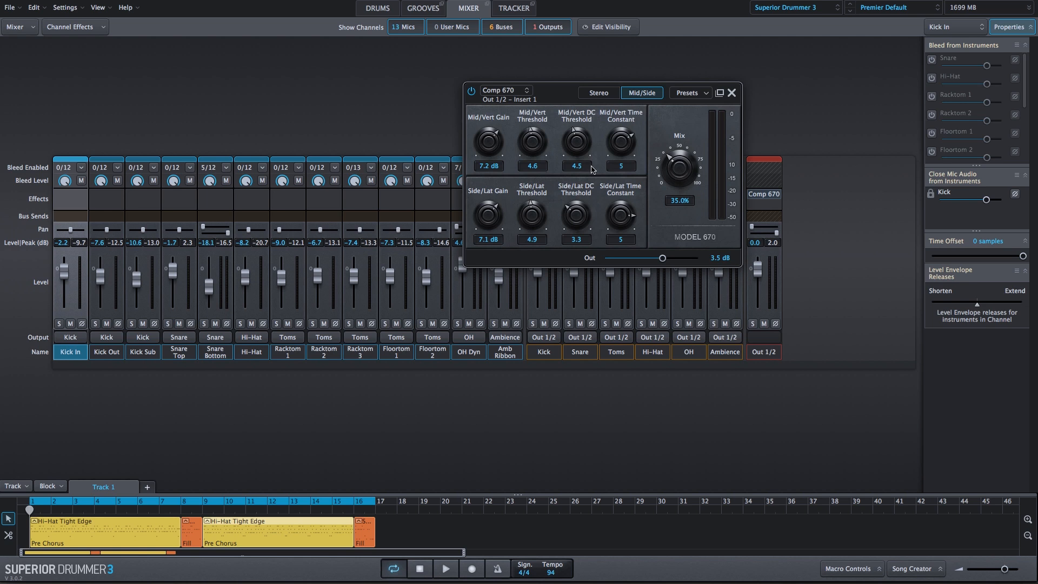
{"action": "double_click", "coordinate": [577, 147]}
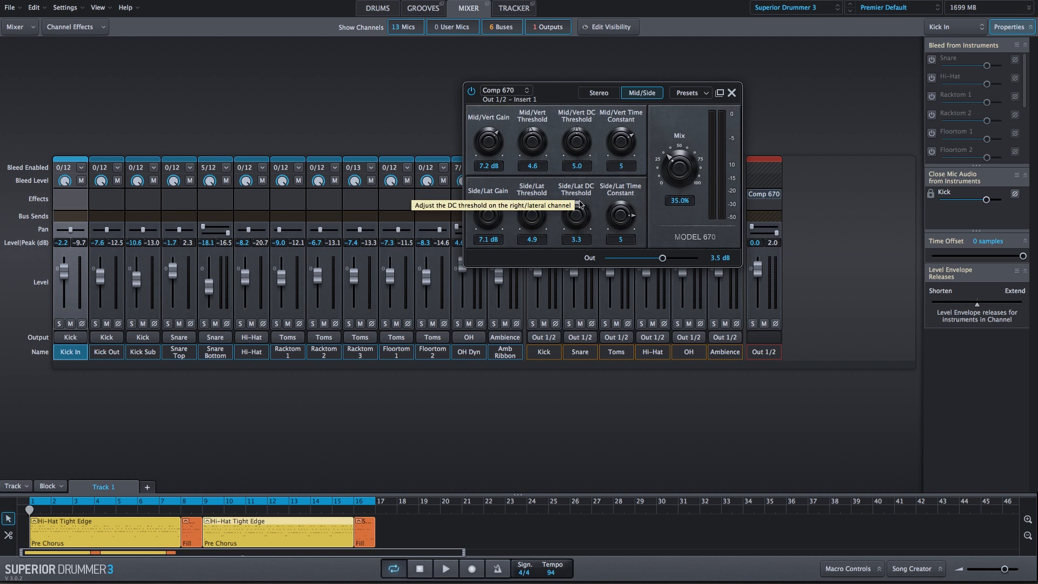
{"action": "double_click", "coordinate": [582, 217]}
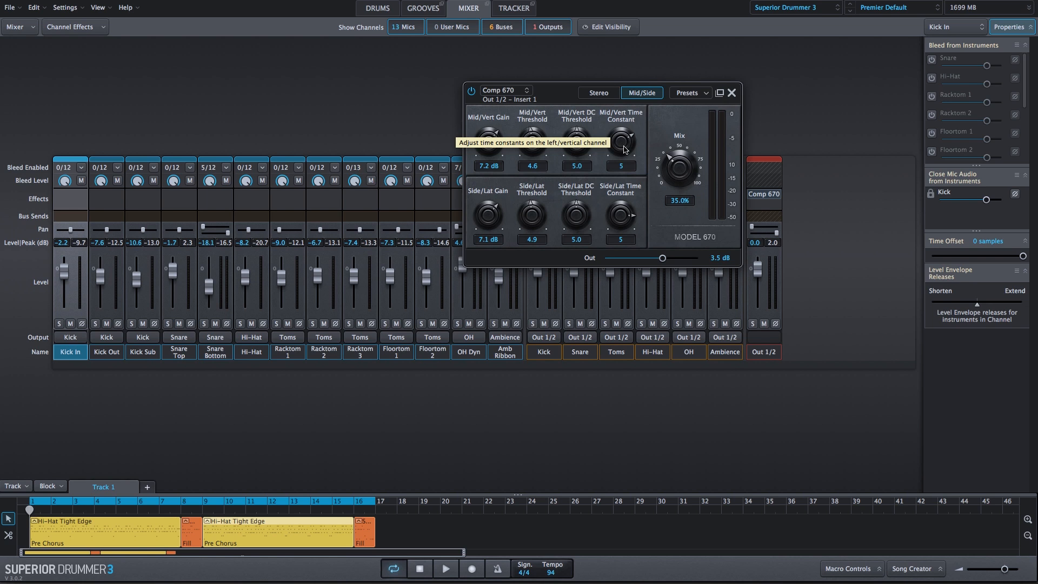
Play the track with the mix at 100%, try both time constants at 6, and set them both to 1.
{"action": "key", "text": "space"}
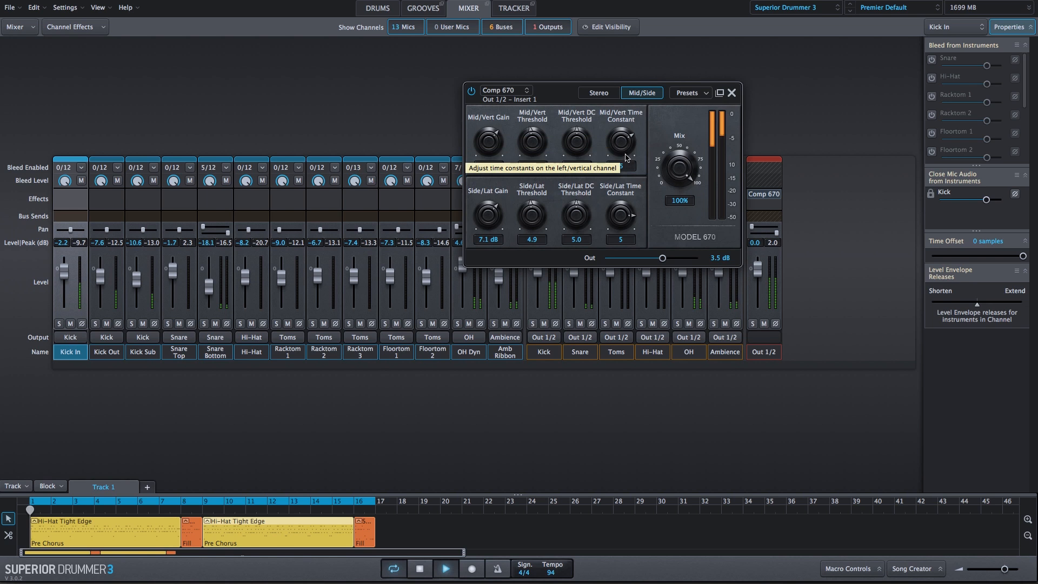
{"action": "left_click_drag", "start_coordinate": [616, 149], "coordinate": [620, 318]}
{"action": "left_click_drag", "start_coordinate": [618, 218], "coordinate": [618, 65]}
{"action": "left_click_drag", "start_coordinate": [620, 217], "coordinate": [620, 292]}
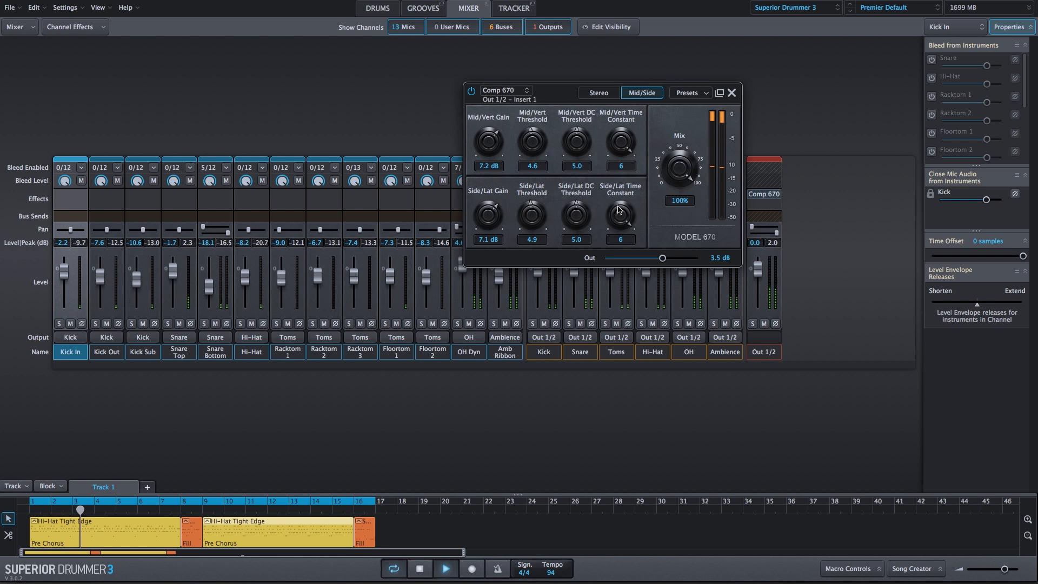
{"action": "left_click_drag", "start_coordinate": [625, 143], "coordinate": [625, 219]}
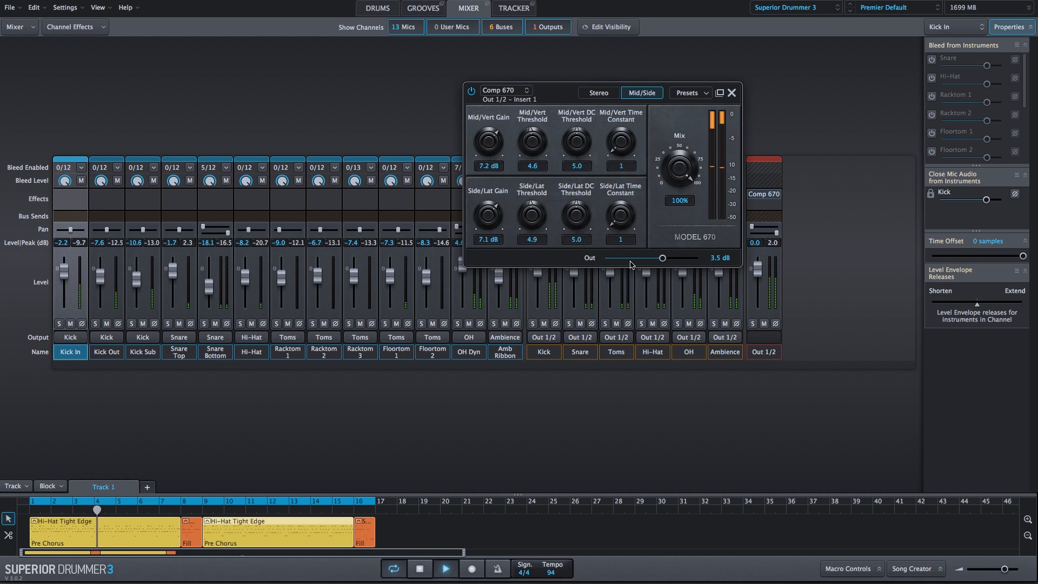
Set the DC thresholds to 6.5 Mid/Vert and 5.2 Side/Lat, and the thresholds to 6.2 Mid/Vert and 3.9 Side/Lat.
{"action": "mouse_move", "coordinate": [573, 137]}
{"action": "left_mouse_down"}
{"action": "mouse_move", "coordinate": [571, 175]}
{"action": "mouse_move", "coordinate": [572, 124]}
{"action": "left_mouse_up"}
{"action": "left_click_drag", "start_coordinate": [575, 216], "coordinate": [525, 222]}
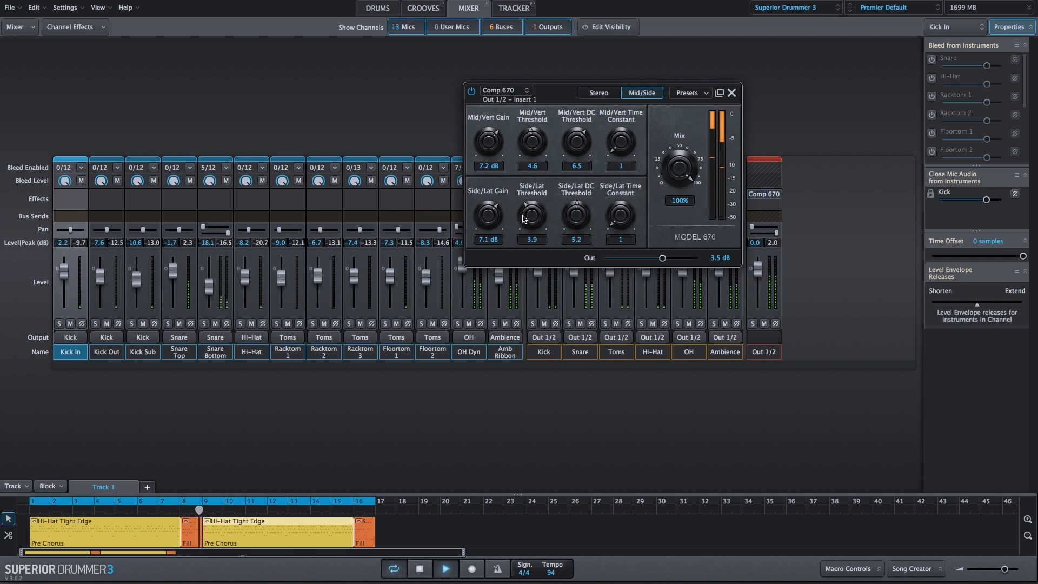
{"action": "left_click_drag", "start_coordinate": [529, 144], "coordinate": [527, 130]}
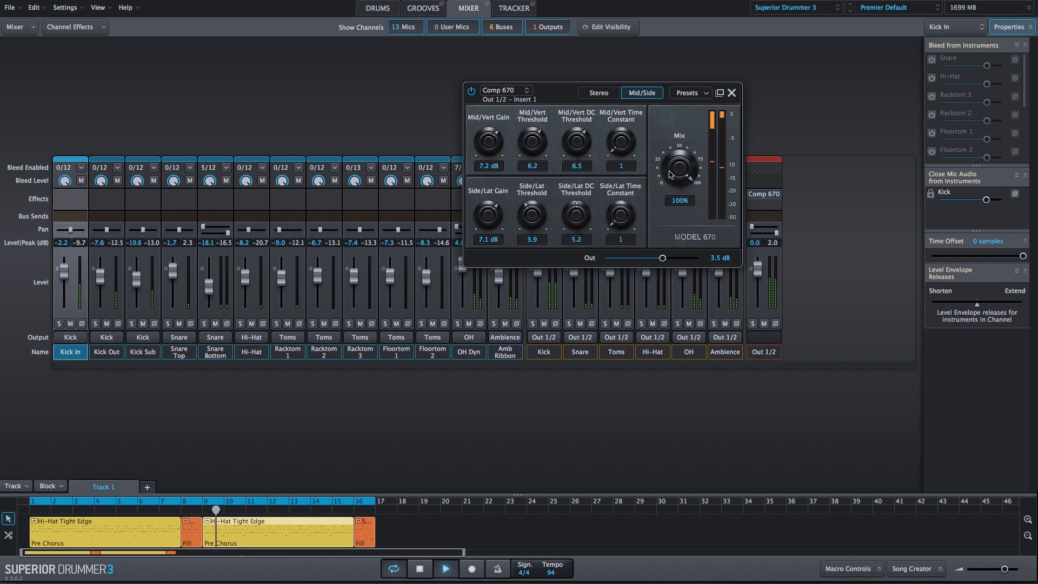
Lower the mix to 68% and change the thresholds to 3.7 for Mid/Vert and 6.5 for Side/Lat.
{"action": "left_click_drag", "start_coordinate": [672, 165], "coordinate": [667, 196]}
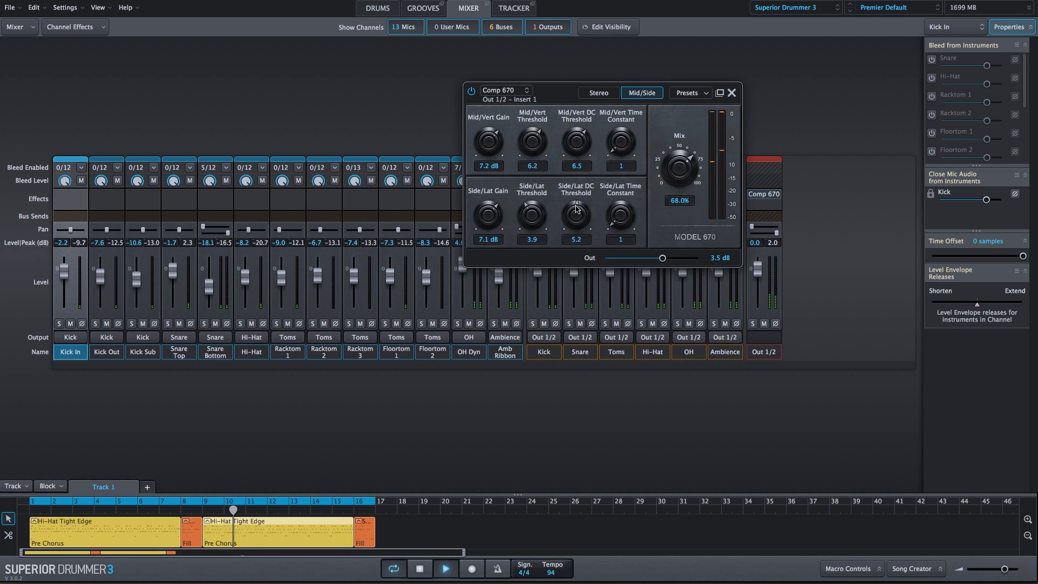
{"action": "left_click_drag", "start_coordinate": [534, 216], "coordinate": [524, 176]}
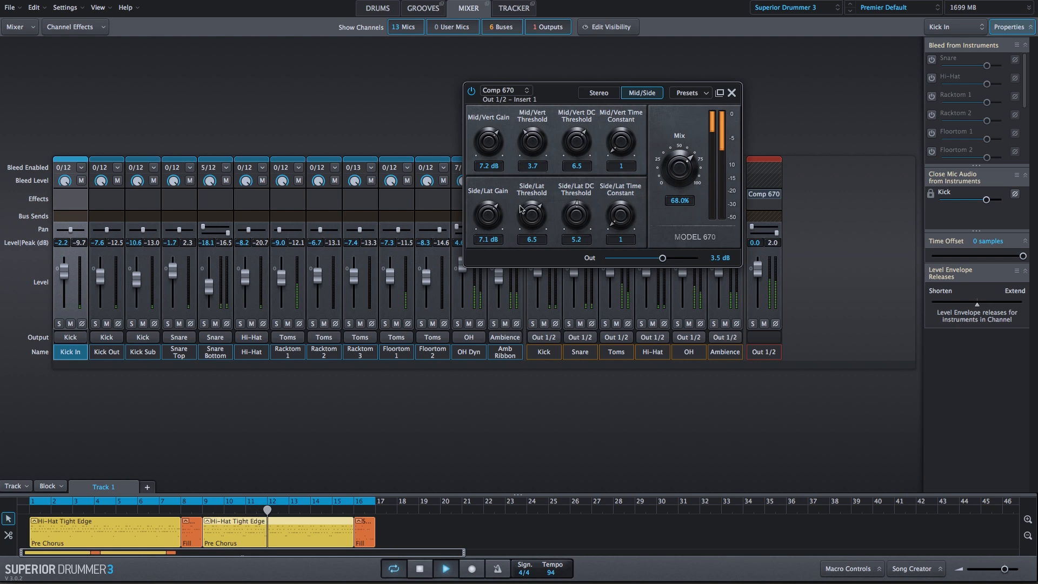
Set the Side/Lat channel's threshold to 6.7, its DC threshold to 3.8 and its time constant to 5.
{"action": "left_click_drag", "start_coordinate": [524, 215], "coordinate": [615, 187]}
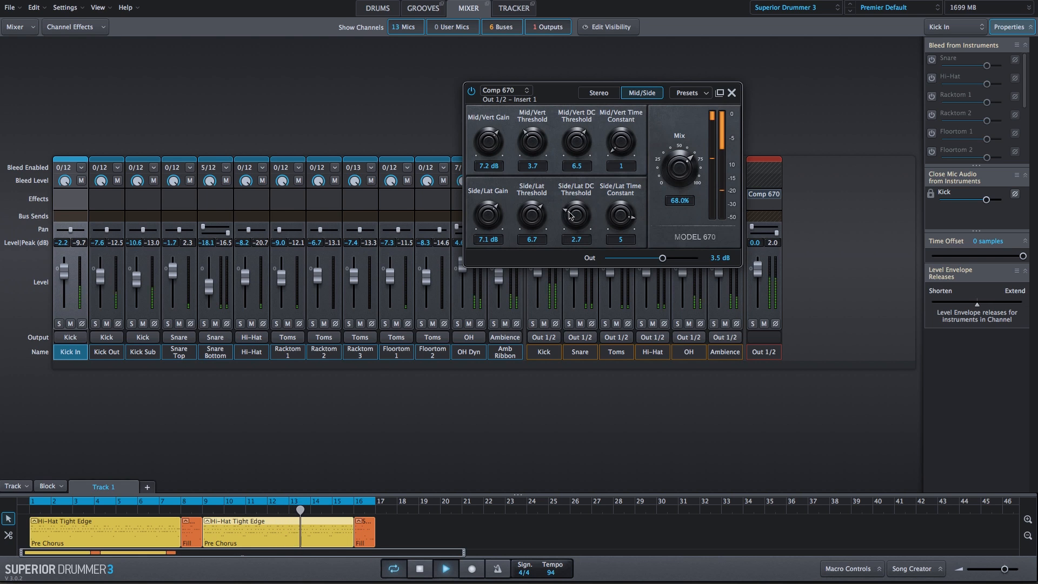
{"action": "left_click_drag", "start_coordinate": [568, 216], "coordinate": [569, 204]}
{"action": "left_click_drag", "start_coordinate": [615, 238], "coordinate": [616, 215]}
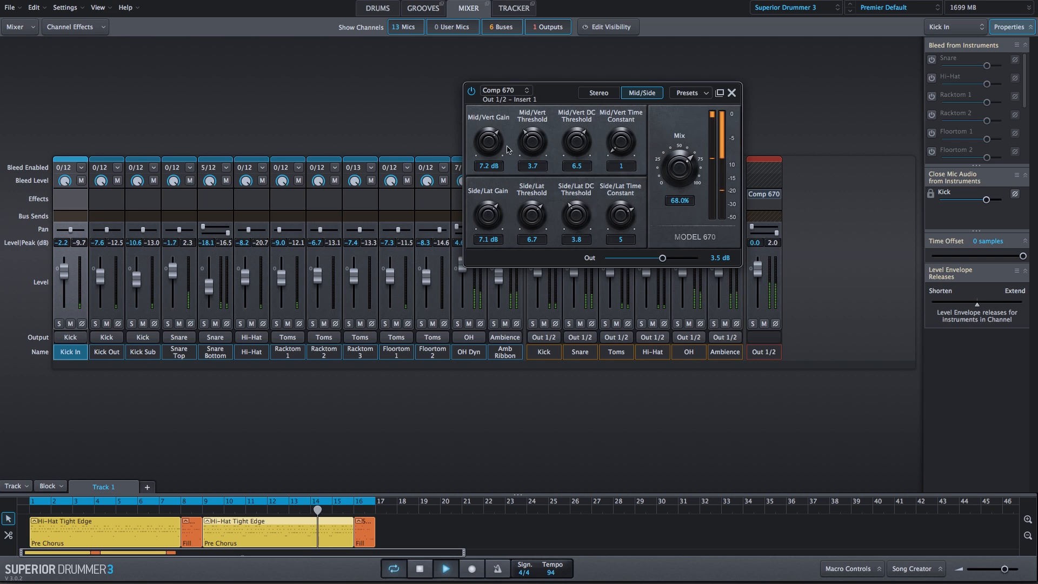
Compare the adjusted Mid/Side compression with the bypassed signal, leave the compressor enabled, and stop playback.
{"action": "left_click", "coordinate": [471, 92]}
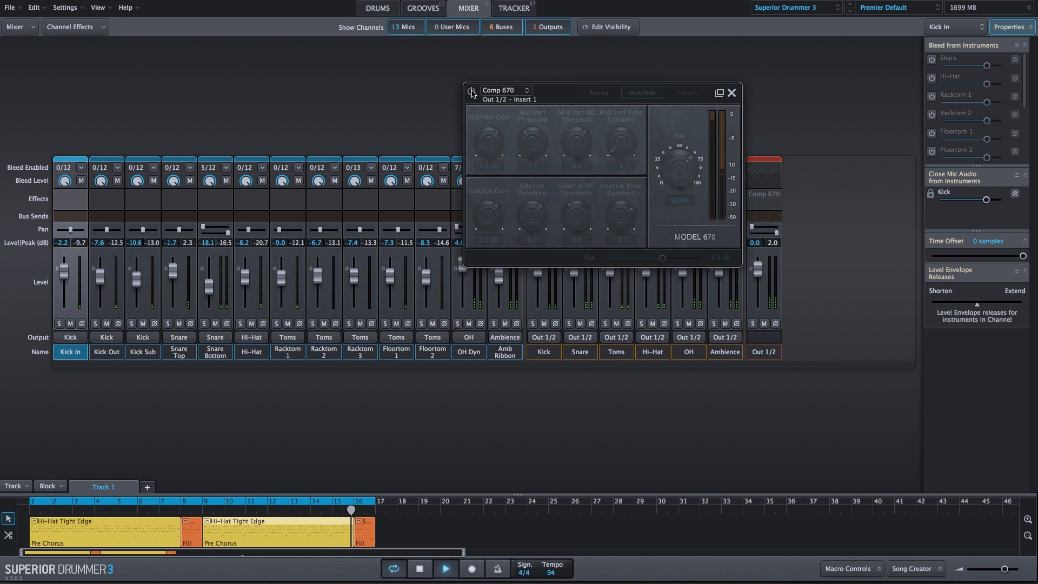
{"action": "left_click", "coordinate": [471, 91]}
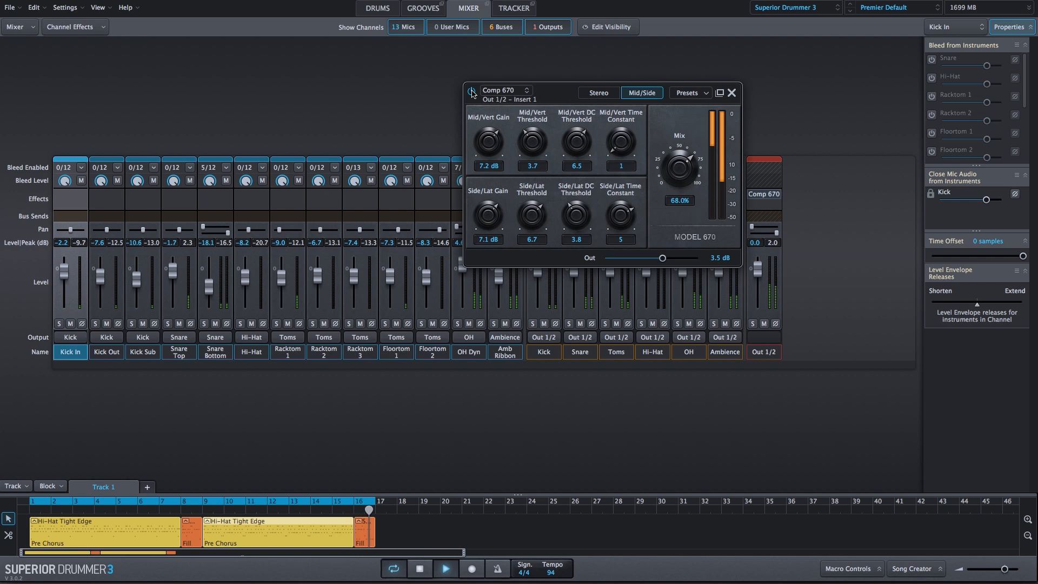
{"action": "key", "text": "space"}
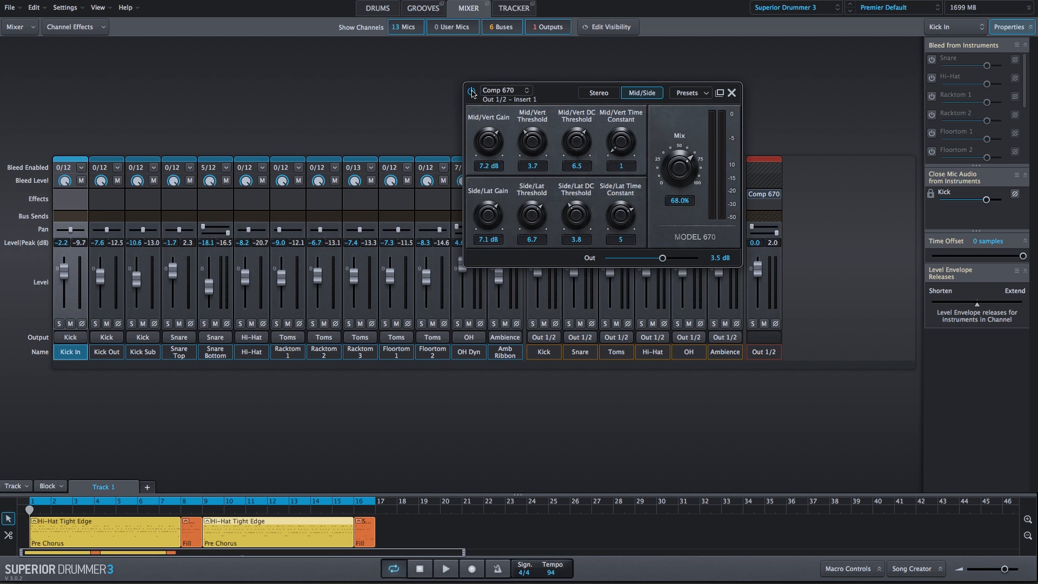
Switch the Comp 670 to Stereo mode and play the drum track.
{"action": "left_click", "coordinate": [595, 95]}
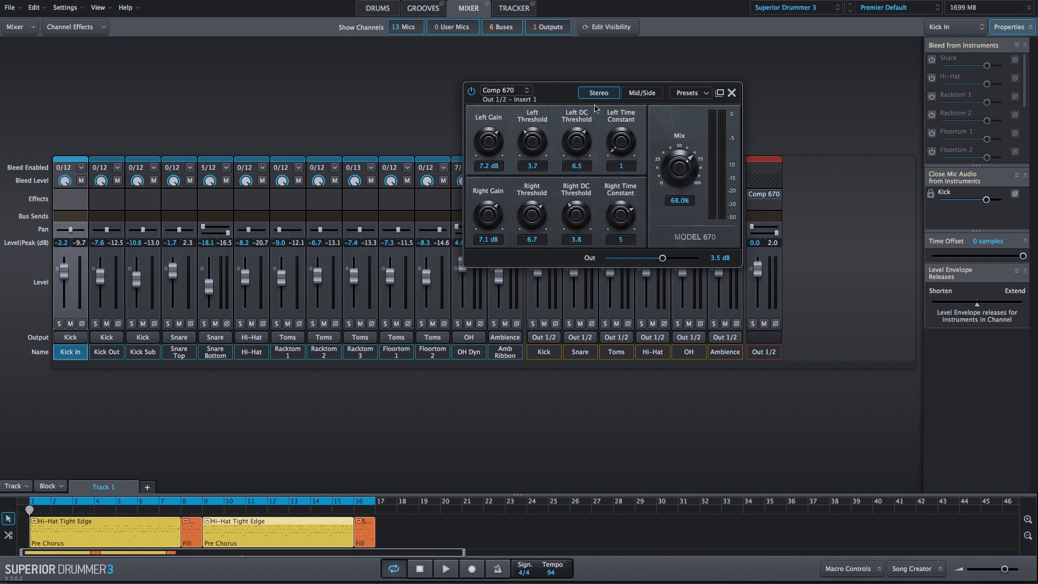
{"action": "key", "text": "space"}
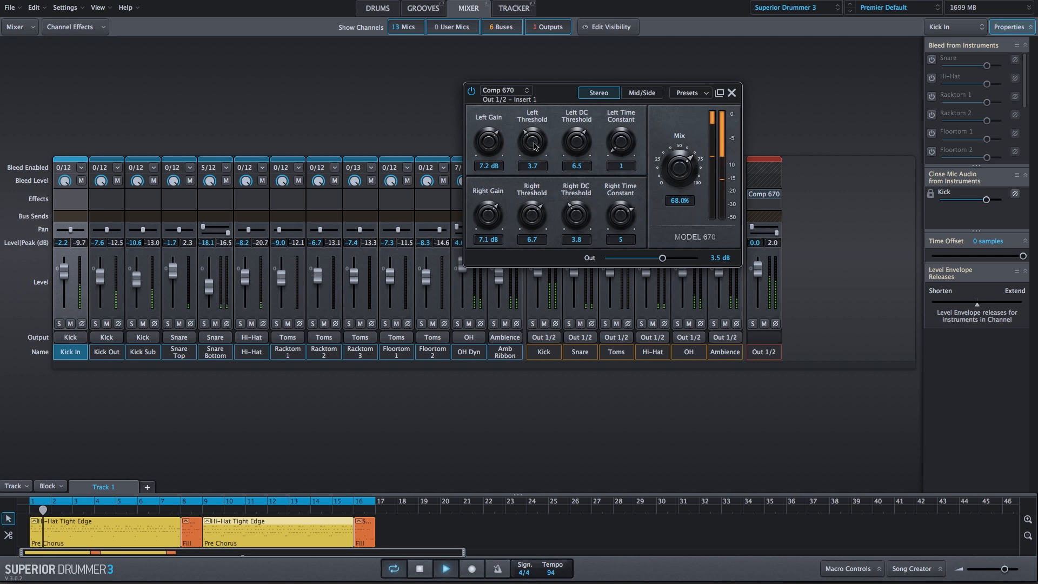
Set the gains to -1.0 dB left and 10.2 dB right, and the time constants to 3 left and 1 right.
{"action": "left_click_drag", "start_coordinate": [489, 143], "coordinate": [482, 184]}
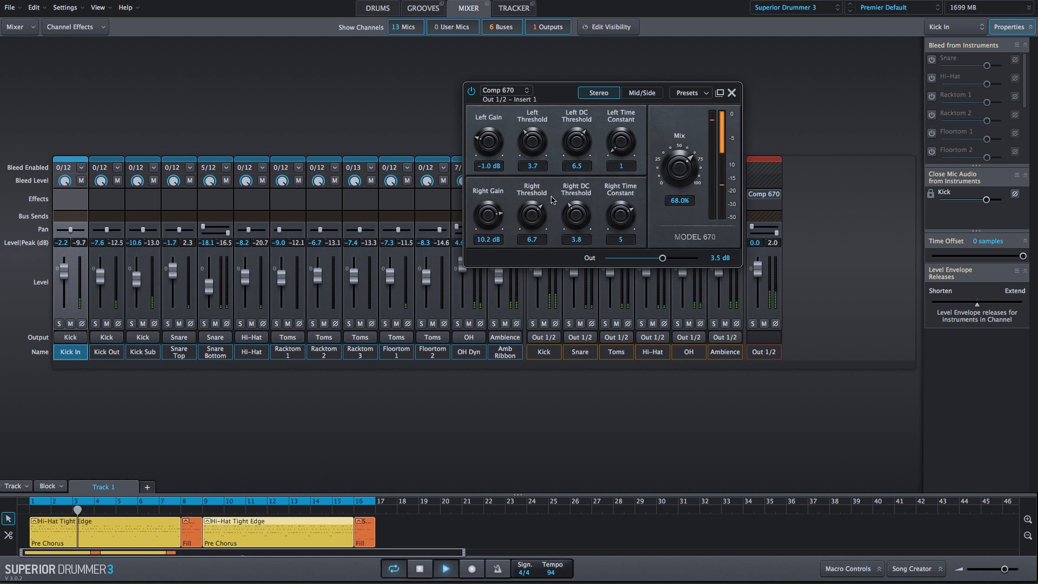
{"action": "left_click_drag", "start_coordinate": [610, 211], "coordinate": [615, 279]}
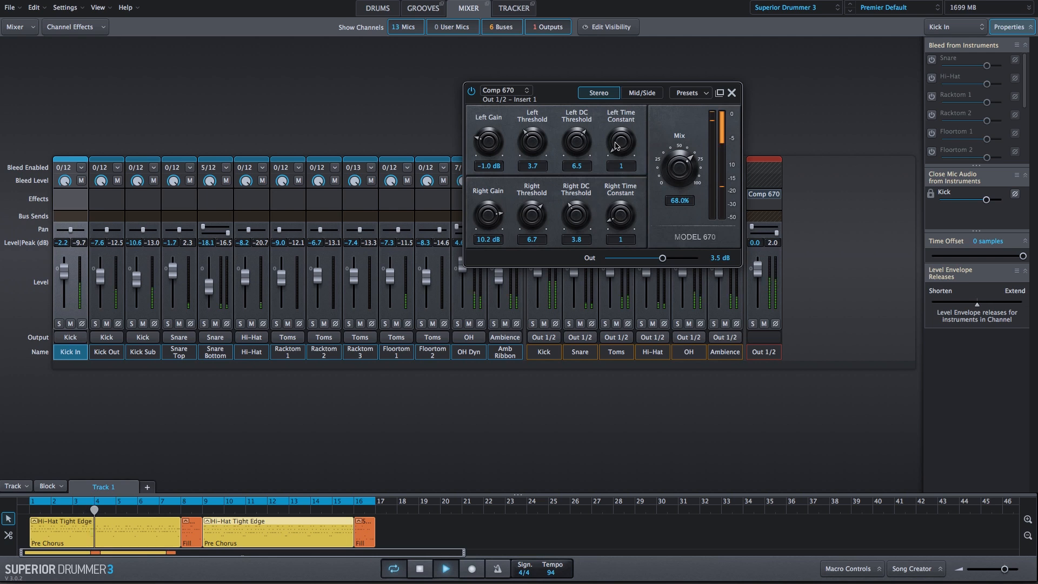
{"action": "left_click_drag", "start_coordinate": [615, 145], "coordinate": [618, 76]}
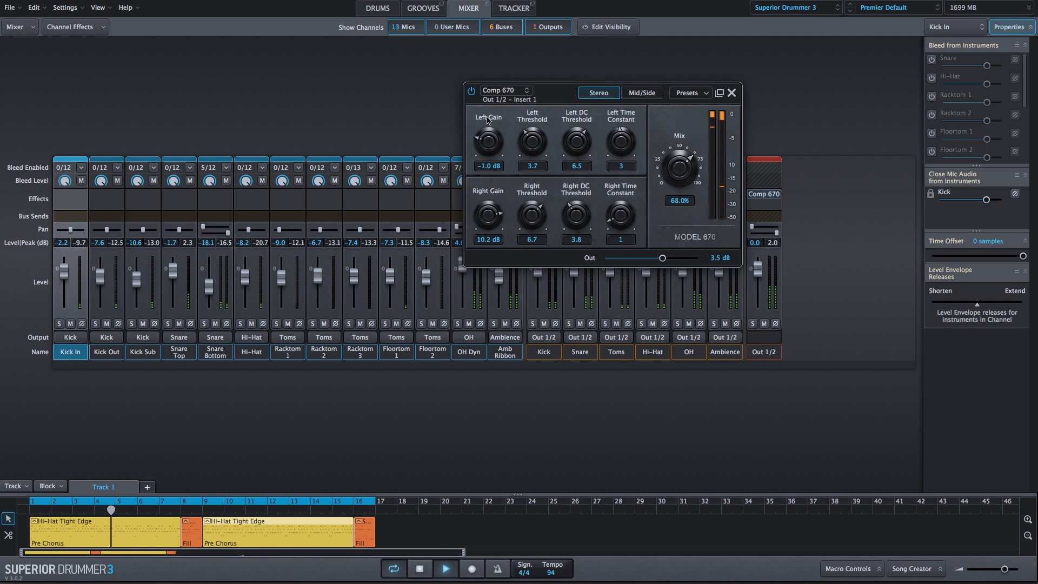
Set the gains to 4.7 dB left and 4.1 dB right, and lower the thresholds to 1.8 left and 2.0 right.
{"action": "left_click_drag", "start_coordinate": [488, 120], "coordinate": [492, 108]}
{"action": "left_click_drag", "start_coordinate": [488, 214], "coordinate": [529, 205]}
{"action": "left_click_drag", "start_coordinate": [527, 146], "coordinate": [524, 159]}
{"action": "left_click_drag", "start_coordinate": [531, 194], "coordinate": [523, 266]}
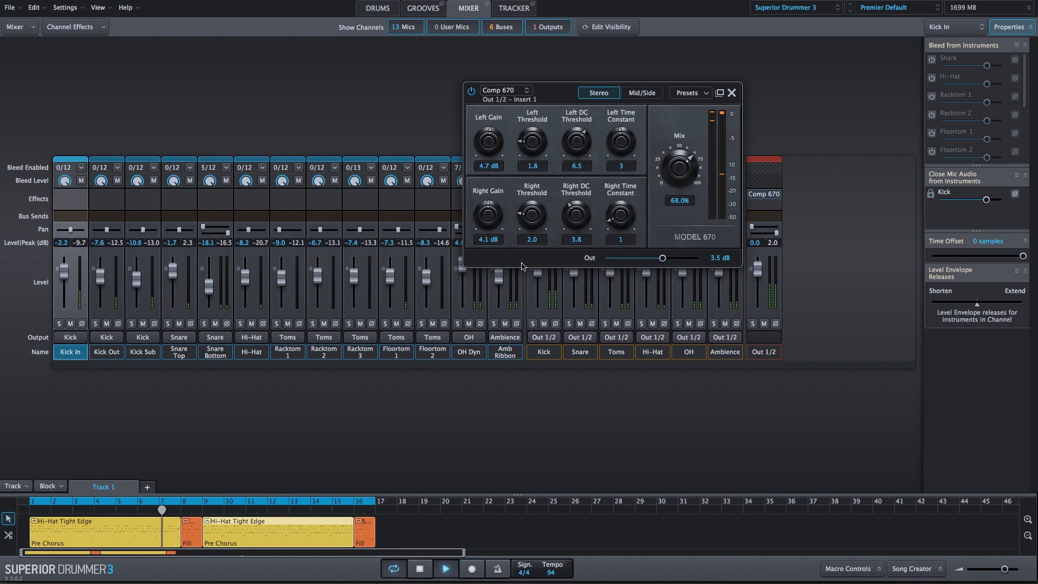
Set the thresholds to 7.8 left and 1.4 right, and the DC thresholds to 2.8 left and 2.6 right.
{"action": "left_click_drag", "start_coordinate": [529, 145], "coordinate": [534, 97]}
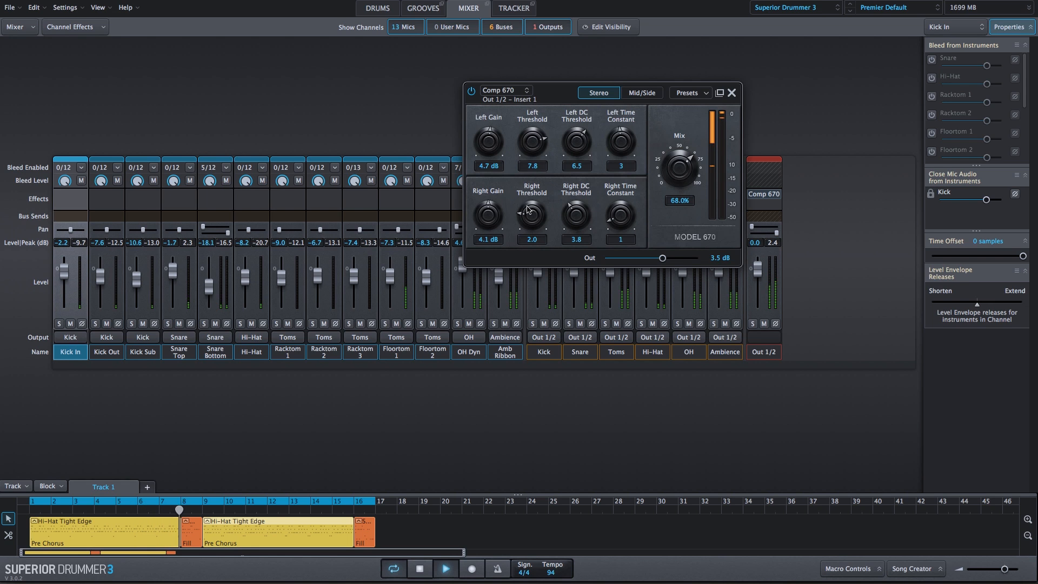
{"action": "left_click_drag", "start_coordinate": [528, 207], "coordinate": [569, 225]}
{"action": "left_click_drag", "start_coordinate": [573, 144], "coordinate": [572, 181]}
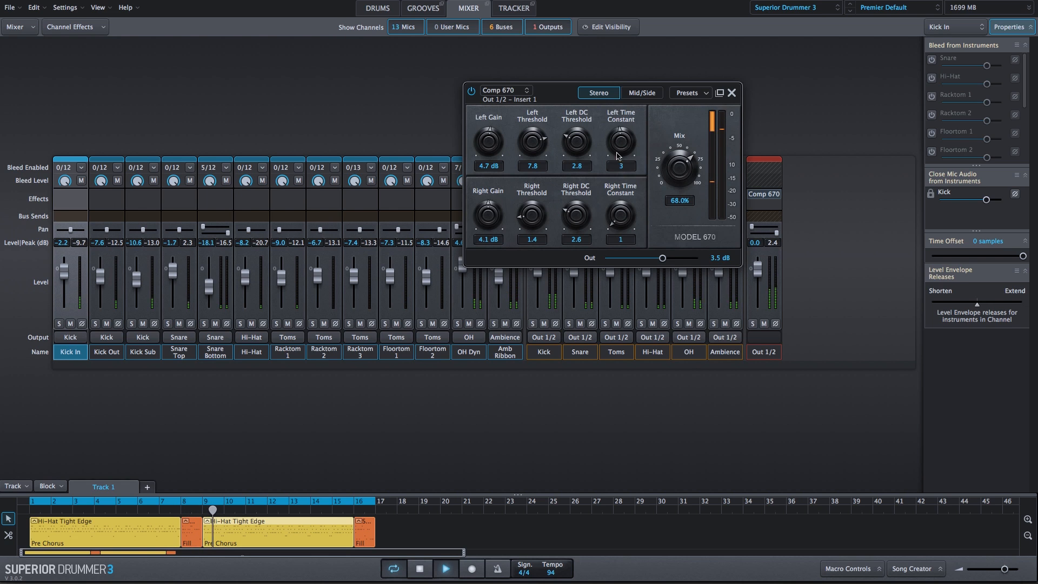
Set the left time constant to 1 and the gains to 7.9 dB left and 0.1 dB right, ending with playback stopped.
{"action": "left_click_drag", "start_coordinate": [618, 156], "coordinate": [617, 163]}
{"action": "left_click_drag", "start_coordinate": [488, 143], "coordinate": [487, 172]}
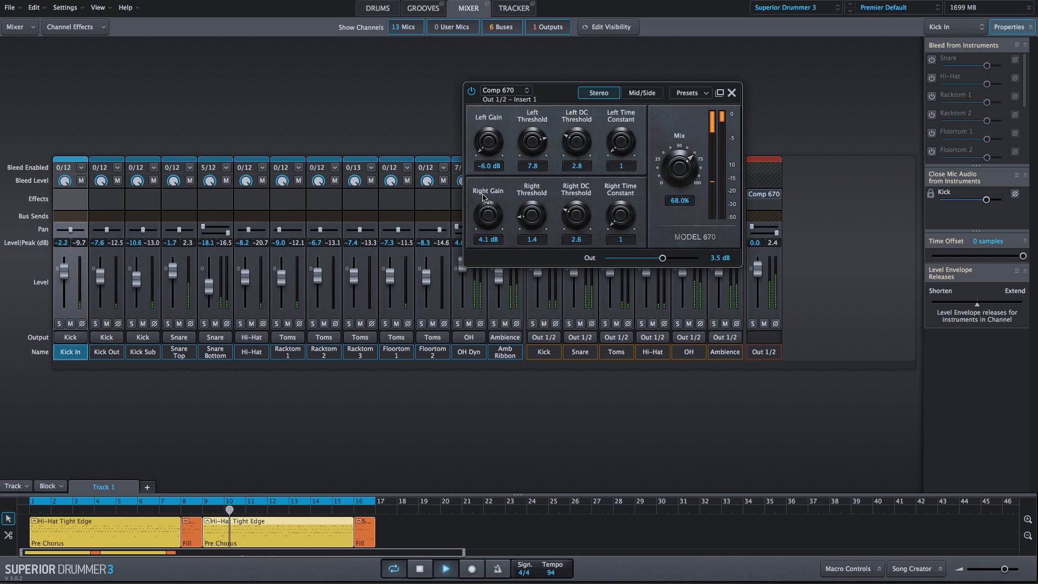
{"action": "left_click_drag", "start_coordinate": [484, 218], "coordinate": [486, 241]}
{"action": "left_click_drag", "start_coordinate": [486, 140], "coordinate": [485, 76]}
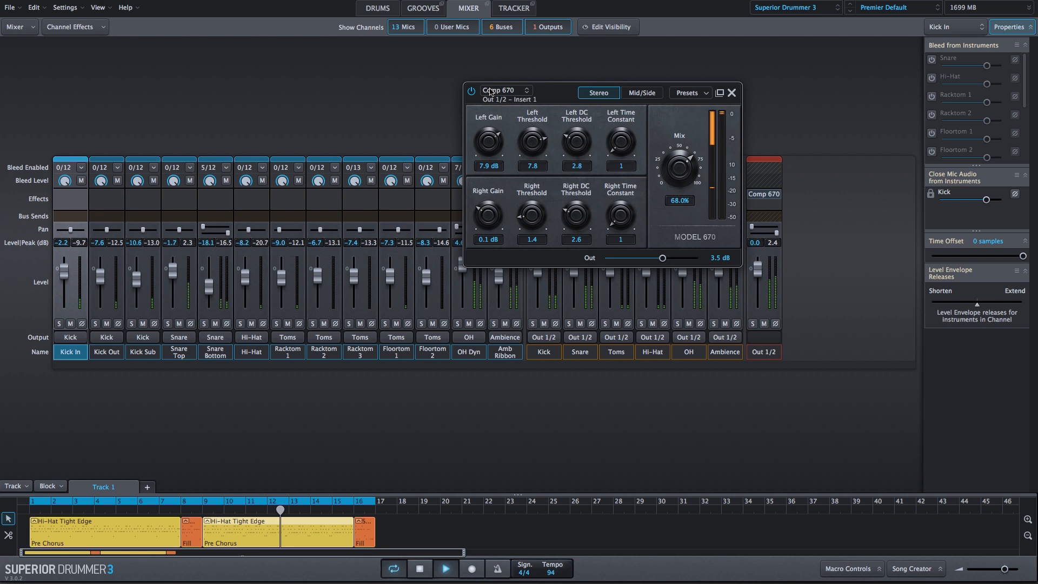
{"action": "key", "text": "space"}
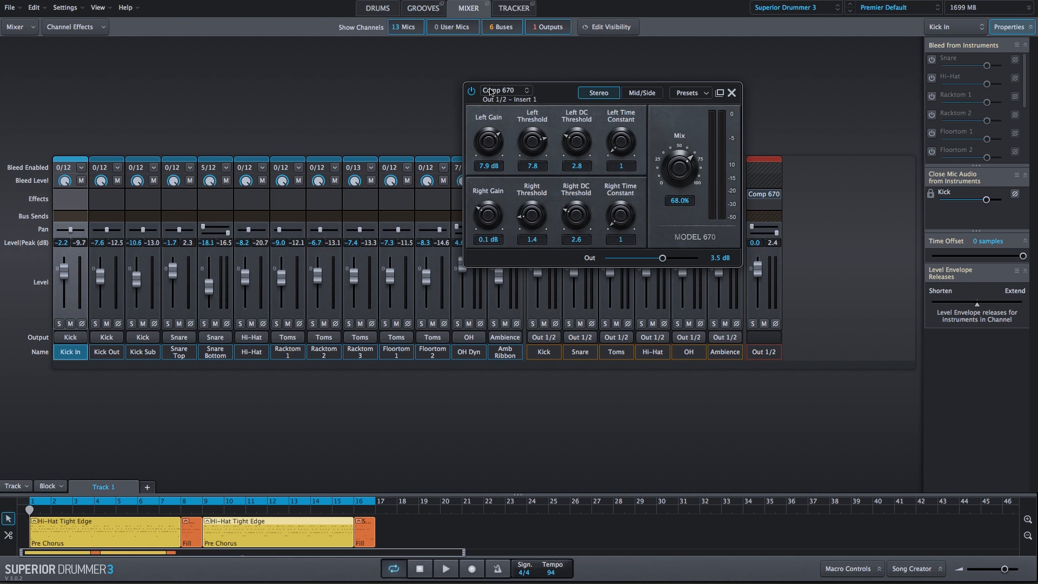
Switch the Comp 670 to Mid/Side mode and compare the compressed and bypassed drum track during playback.
{"action": "left_click", "coordinate": [651, 94]}
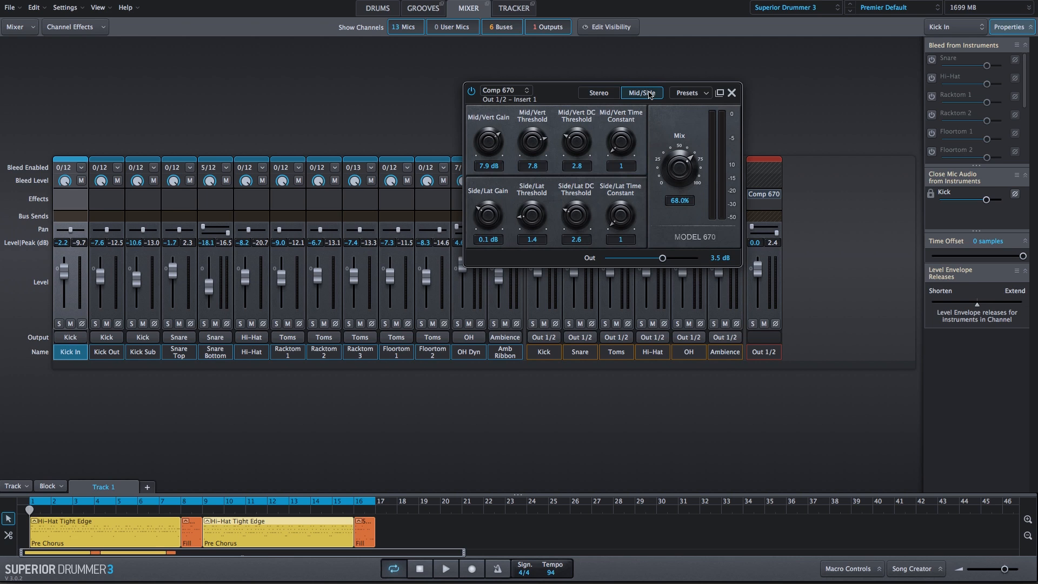
{"action": "key", "text": "space"}
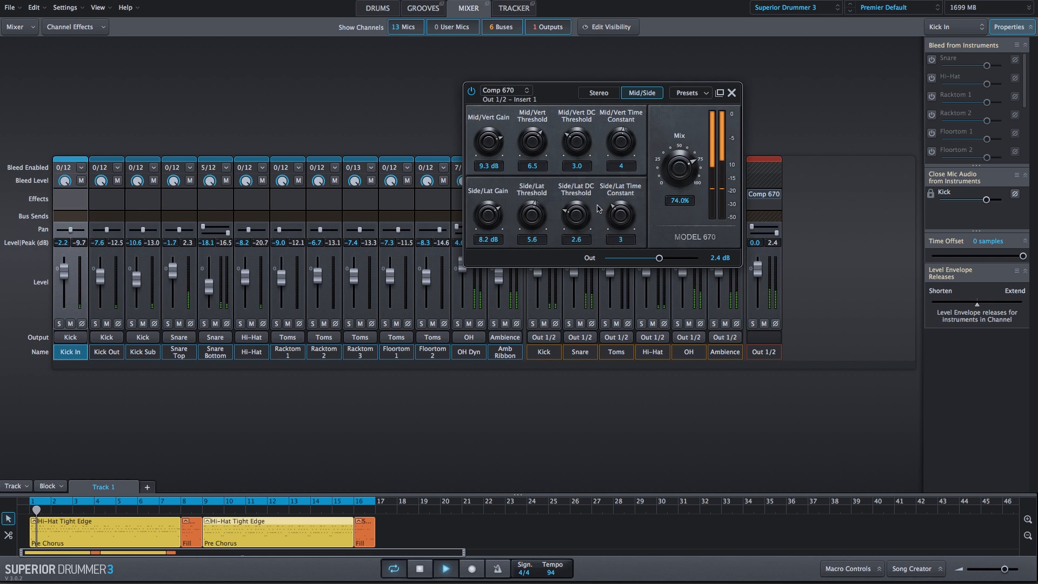
{"action": "left_click", "coordinate": [471, 93]}
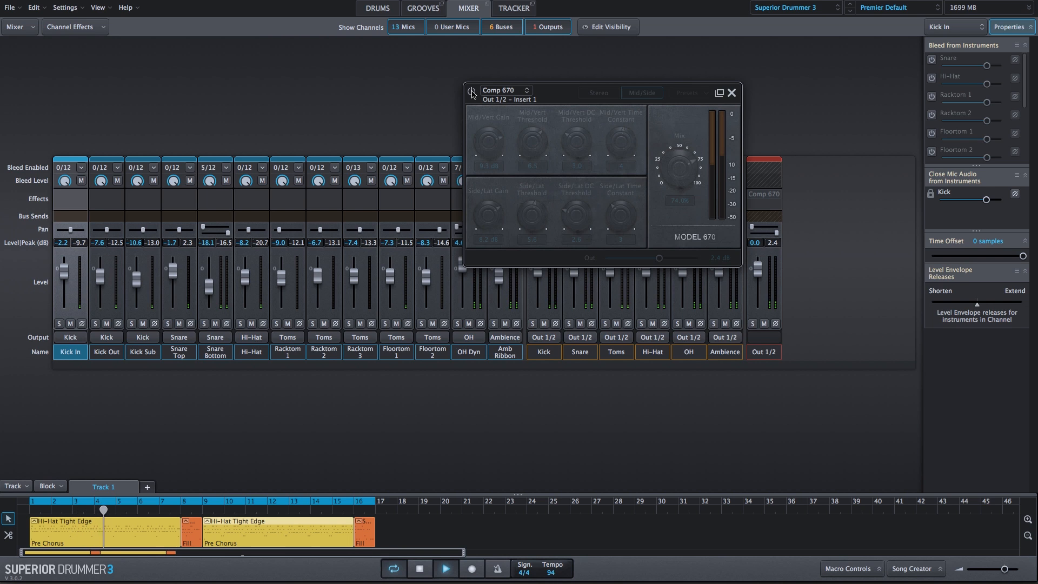
{"action": "left_click", "coordinate": [471, 93]}
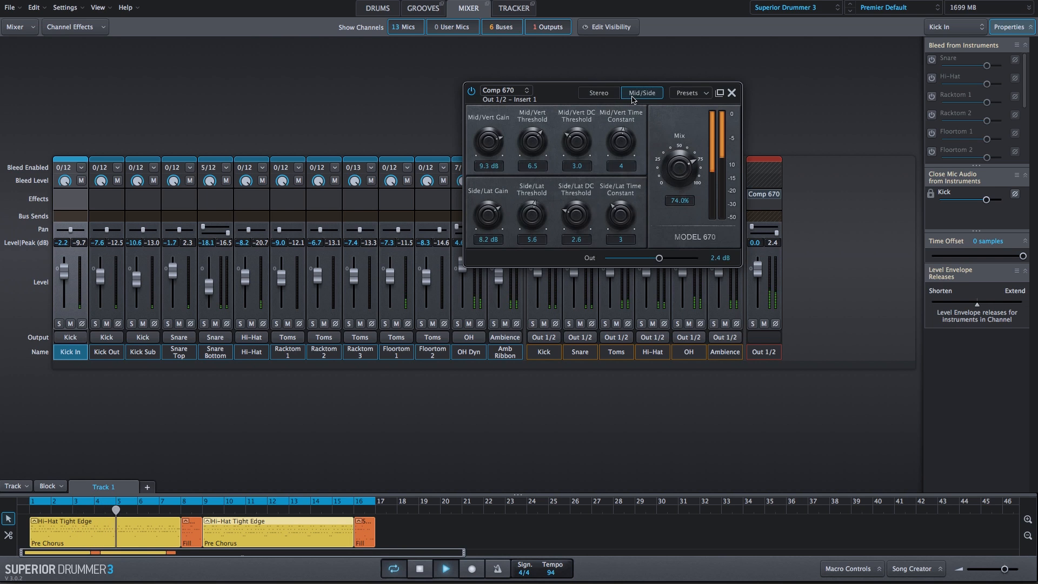
Load the Mild Mono Comp preset and compare it with the bypassed signal, leaving the compressor enabled.
{"action": "left_click", "coordinate": [689, 93]}
{"action": "left_click", "coordinate": [706, 130]}
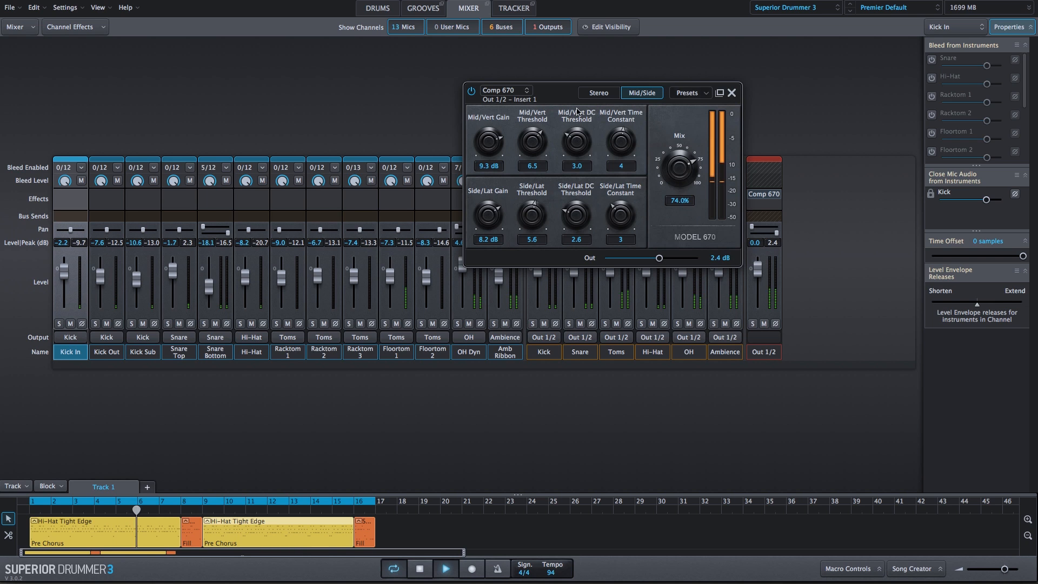
{"action": "left_click", "coordinate": [471, 92]}
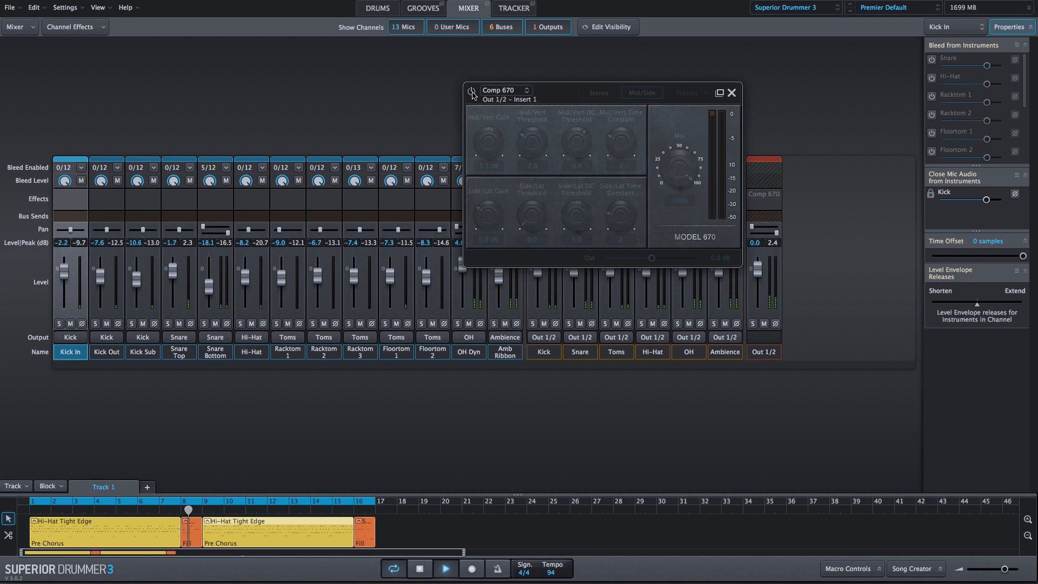
{"action": "left_click", "coordinate": [472, 92]}
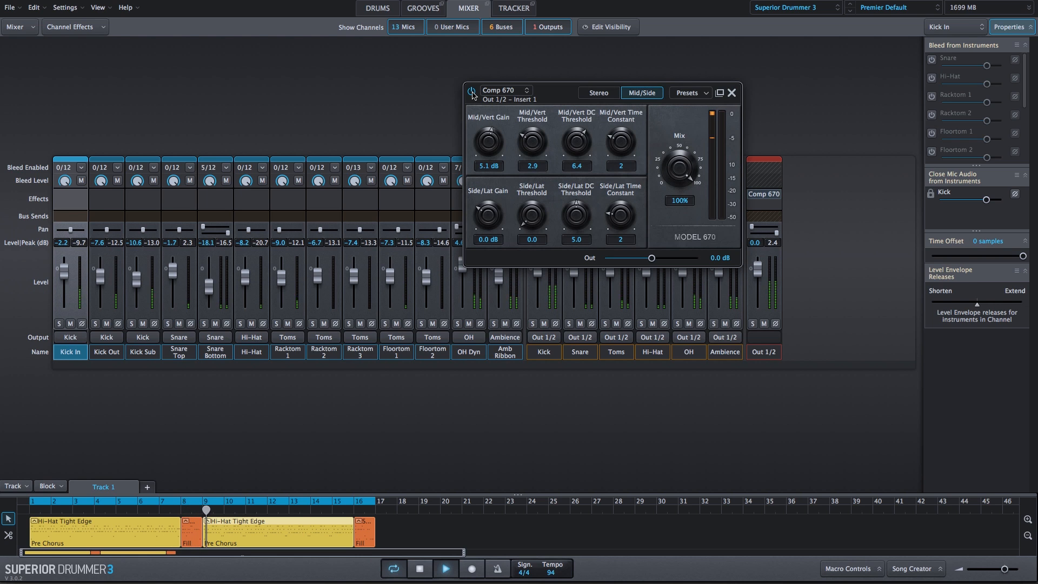
Load the Stereo Center Focus preset with the output raised to 2.1 dB and compare it with the bypassed signal.
{"action": "left_click", "coordinate": [691, 93]}
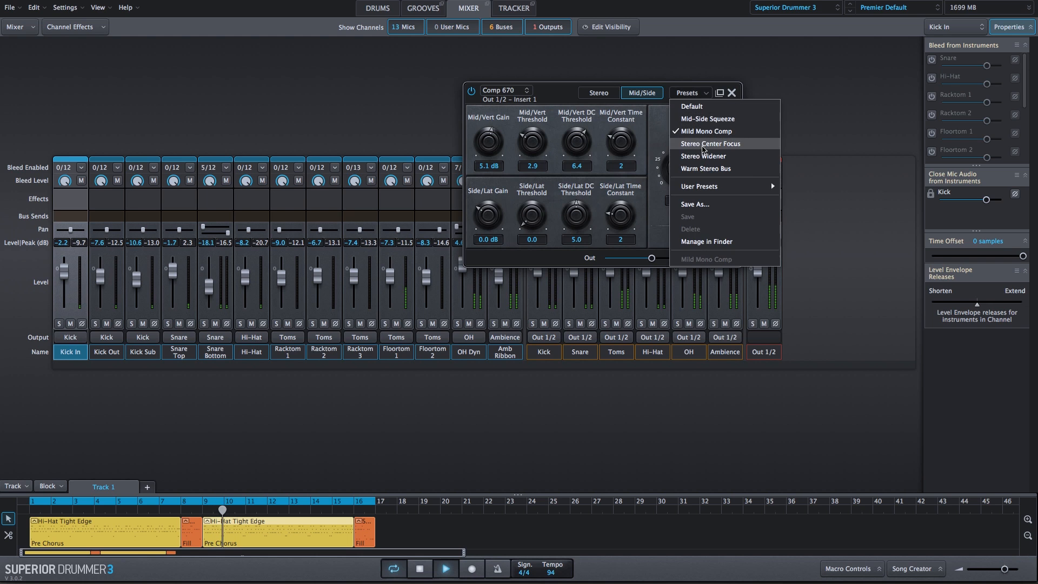
{"action": "left_click", "coordinate": [703, 145]}
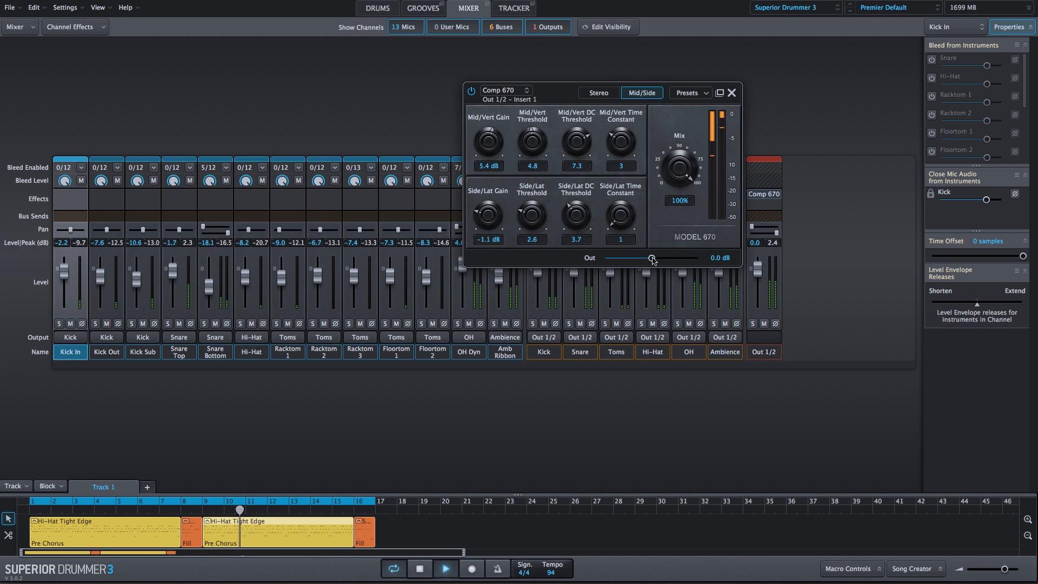
{"action": "left_click_drag", "start_coordinate": [652, 259], "coordinate": [659, 258]}
{"action": "left_click", "coordinate": [472, 92]}
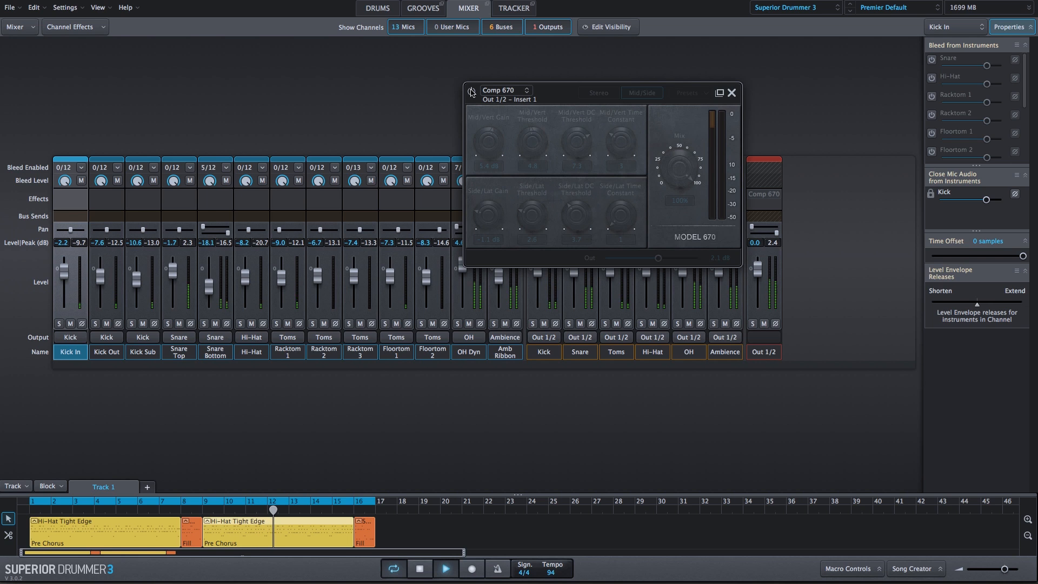
{"action": "left_click", "coordinate": [471, 92]}
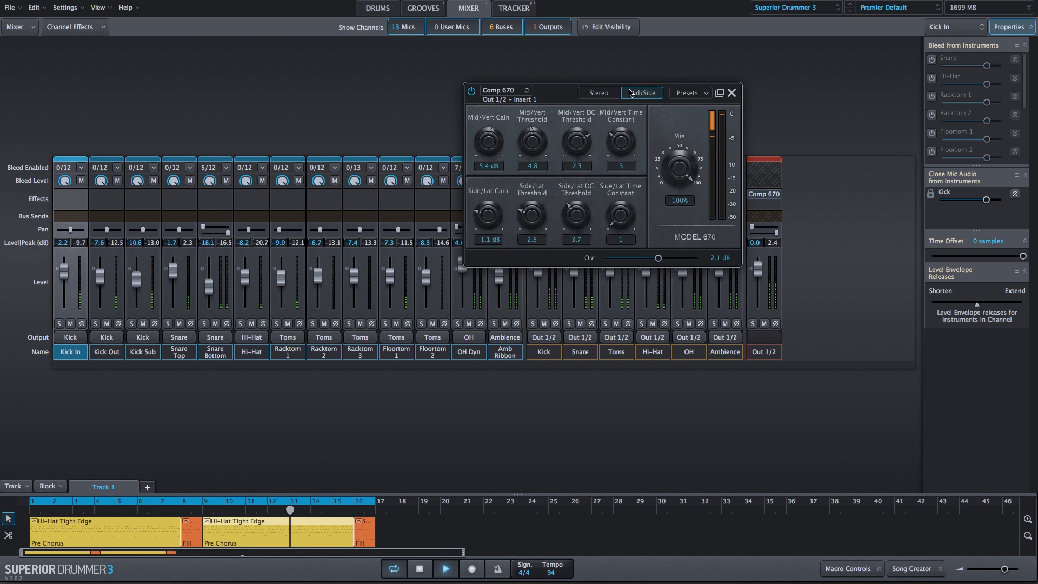
Load the Stereo Widener preset with the output raised to 1.5 dB and compare it with the bypassed signal.
{"action": "left_click", "coordinate": [686, 94]}
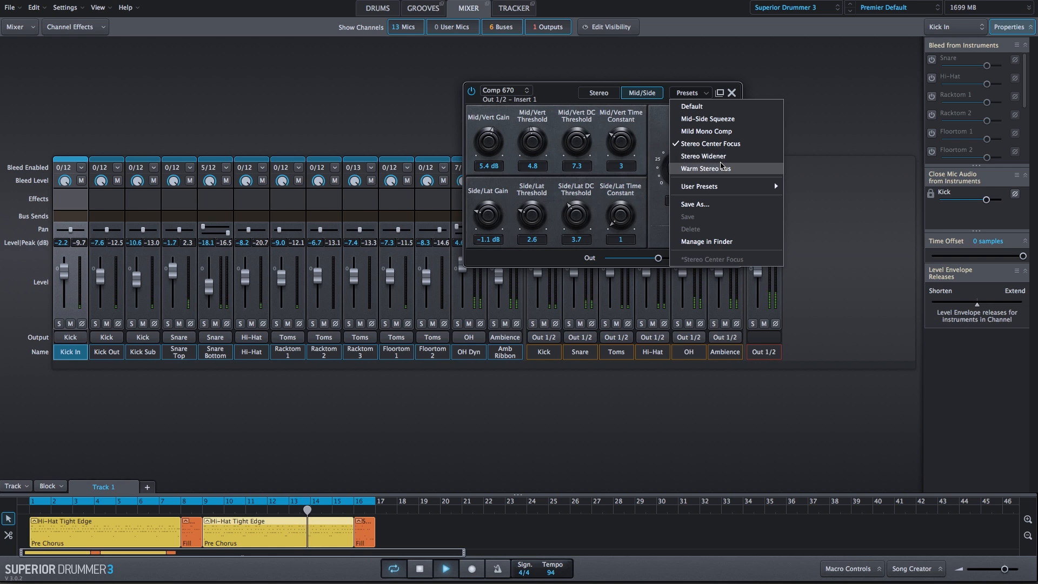
{"action": "left_click", "coordinate": [722, 156]}
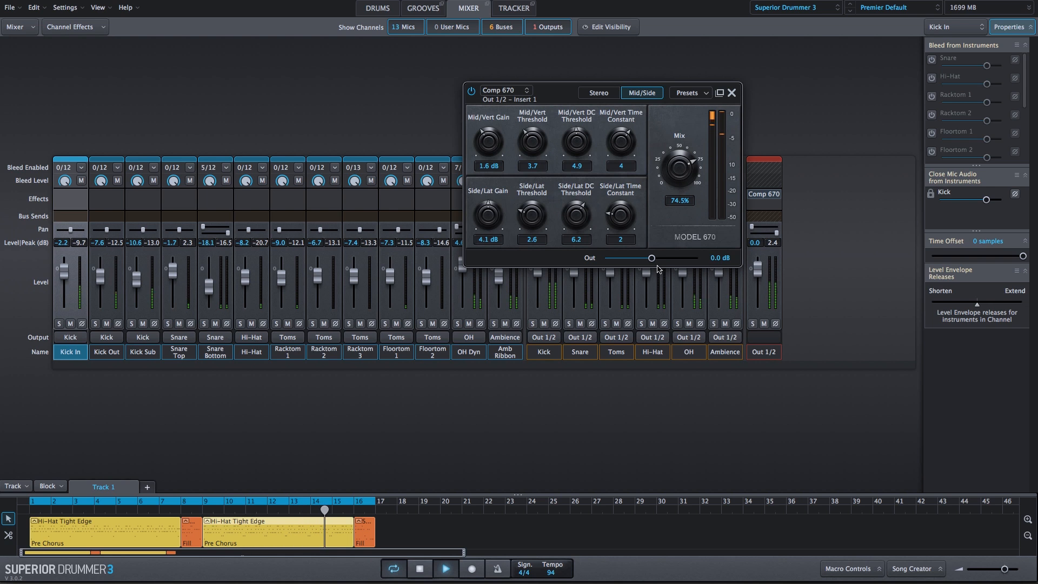
{"action": "left_click_drag", "start_coordinate": [654, 260], "coordinate": [659, 260]}
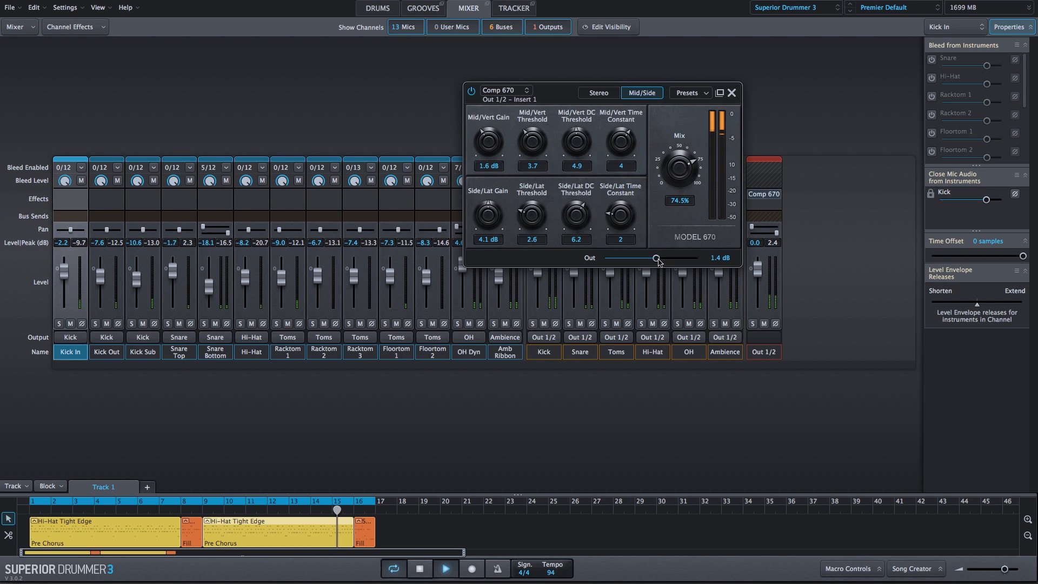
{"action": "left_click", "coordinate": [472, 92]}
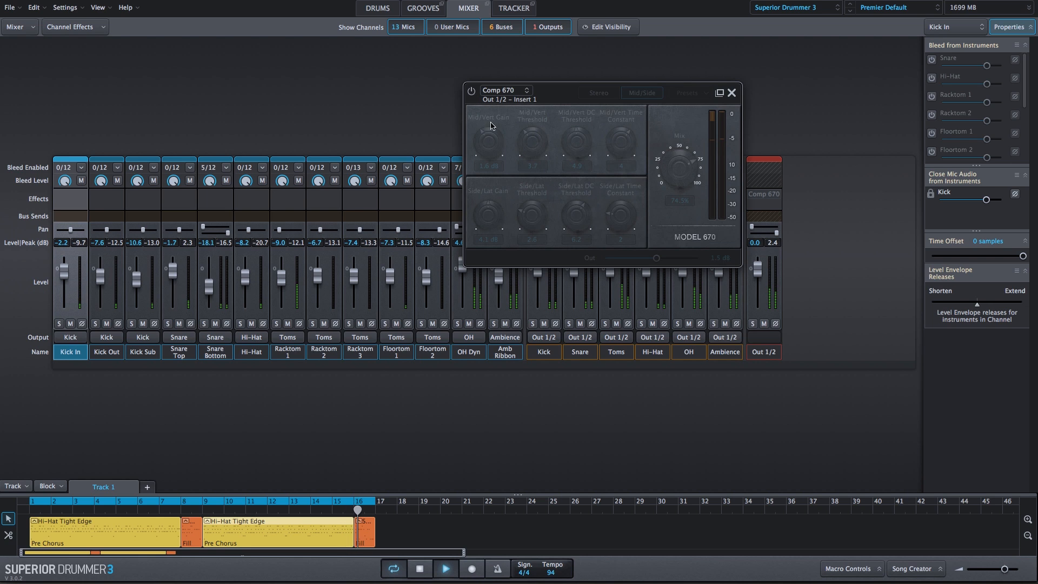
{"action": "left_click", "coordinate": [472, 91]}
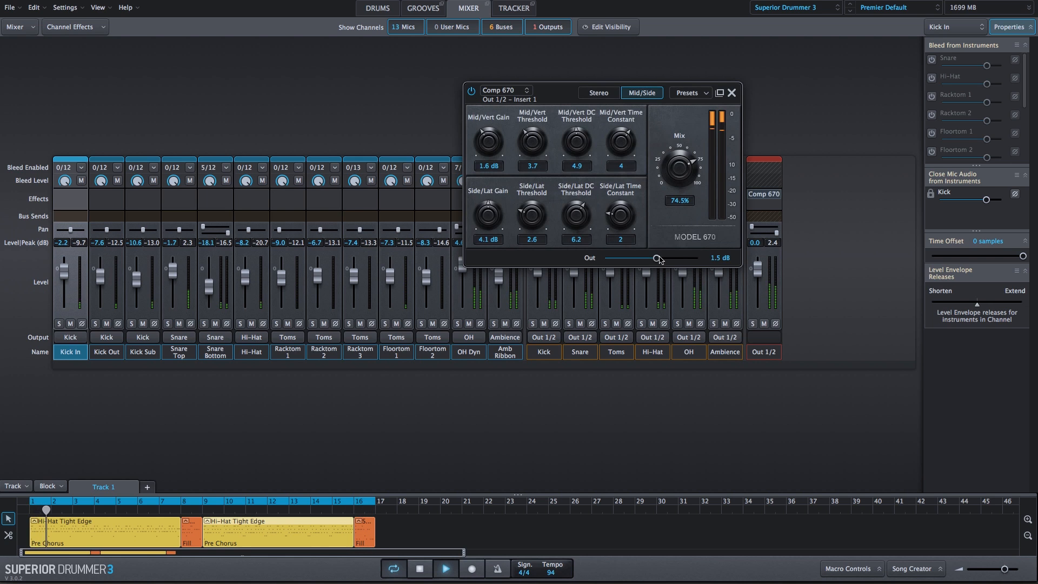
Raise the Stereo Widener's output to 2.2 dB and mix to 100%, and compare the result with the bypassed signal.
{"action": "left_click_drag", "start_coordinate": [657, 258], "coordinate": [660, 258]}
{"action": "left_click_drag", "start_coordinate": [676, 170], "coordinate": [644, 70]}
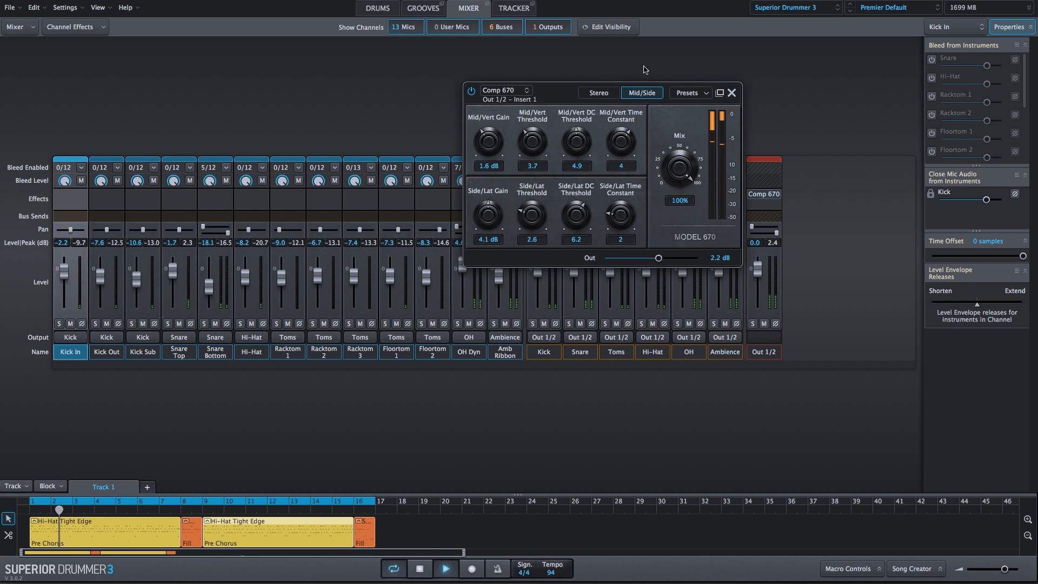
{"action": "left_click", "coordinate": [471, 92]}
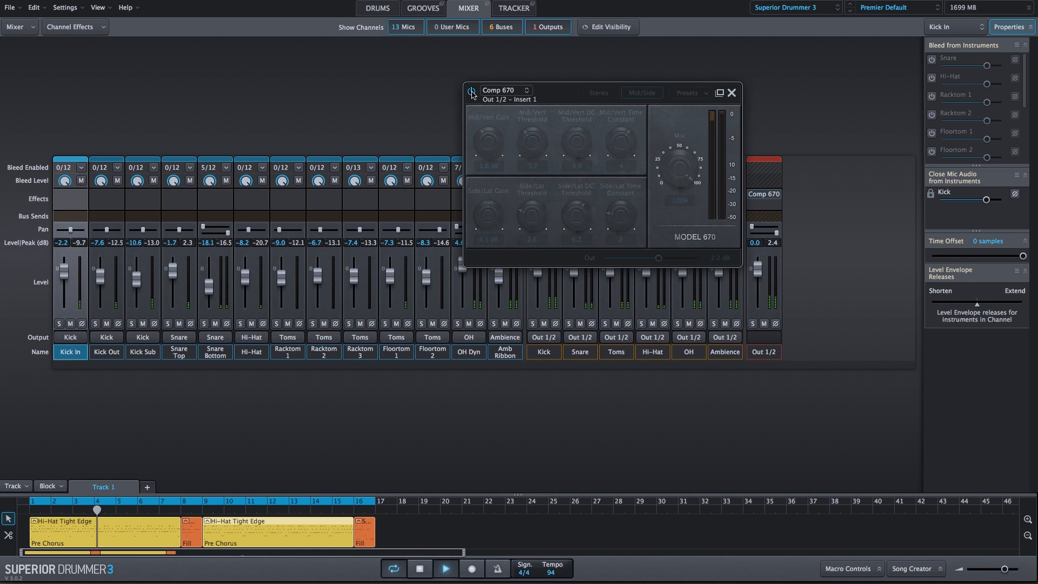
{"action": "left_click", "coordinate": [472, 92]}
Load the Warm Stereo Bus preset with the output raised to 2.3 dB and compare it with the bypassed signal.
{"action": "left_click", "coordinate": [700, 94]}
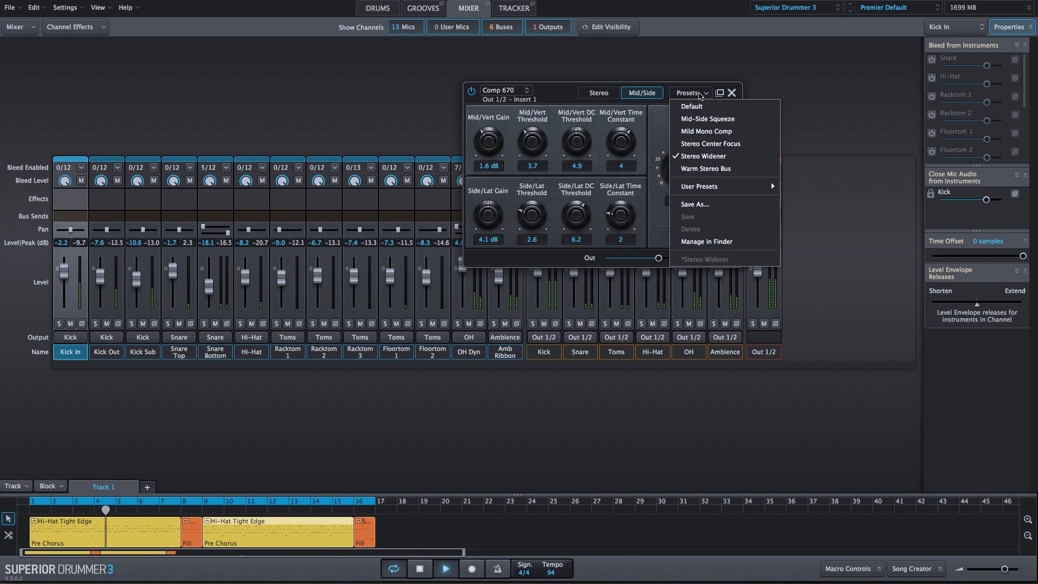
{"action": "left_click", "coordinate": [706, 168]}
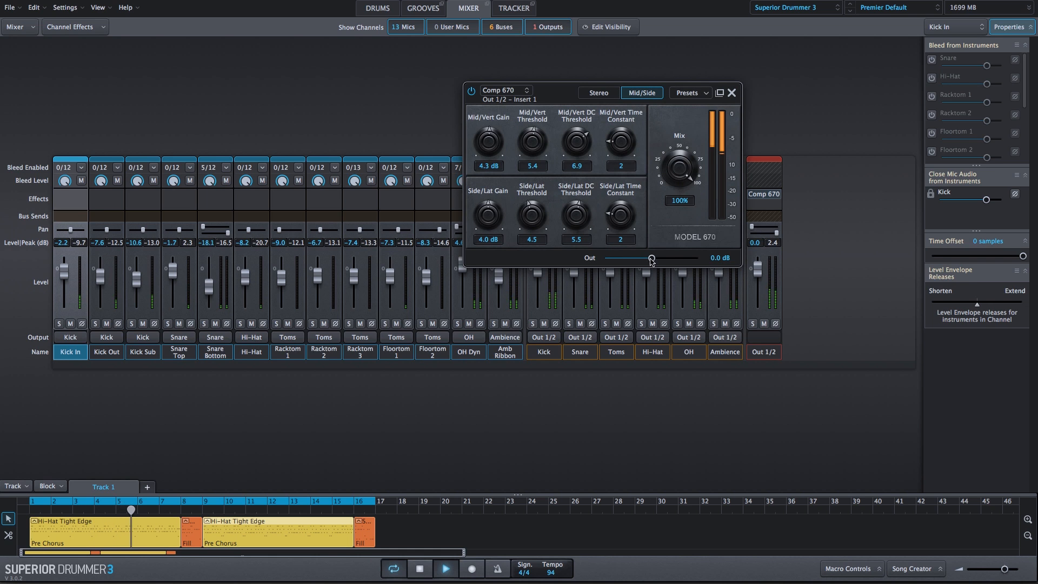
{"action": "left_click_drag", "start_coordinate": [651, 258], "coordinate": [658, 259]}
{"action": "left_click", "coordinate": [471, 90]}
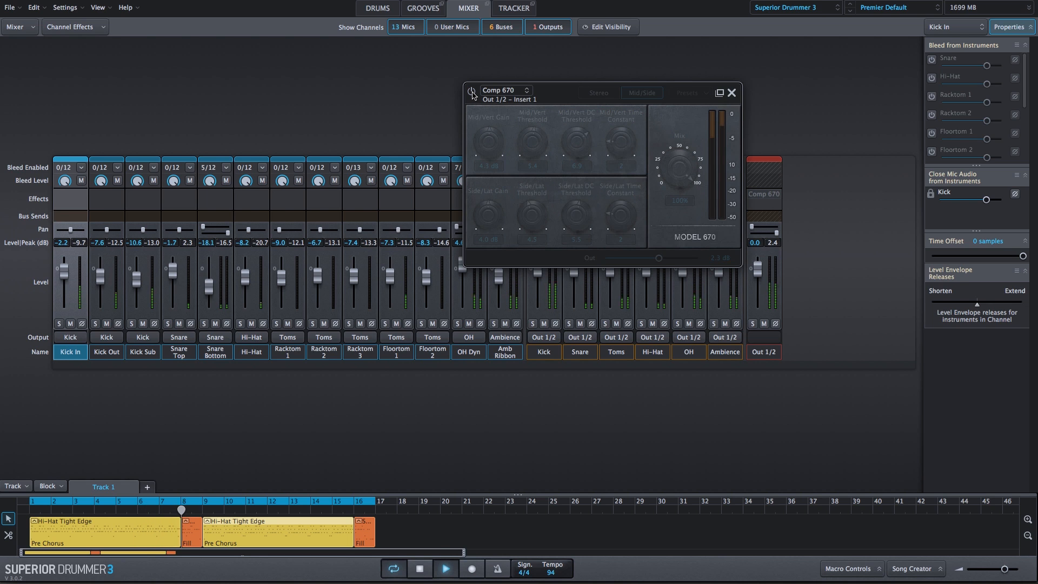
{"action": "left_click", "coordinate": [470, 91]}
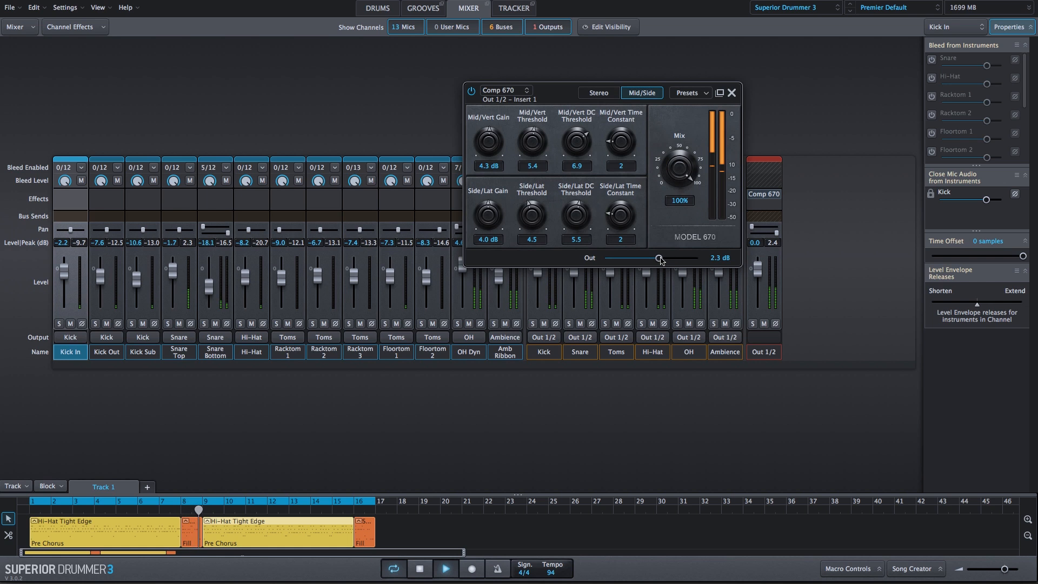
Set the output to 2.6 dB and the mix to 64.5%, compare with the bypassed signal, and stop playback with the compressor enabled.
{"action": "left_click_drag", "start_coordinate": [659, 258], "coordinate": [660, 258]}
{"action": "left_click_drag", "start_coordinate": [673, 172], "coordinate": [672, 214]}
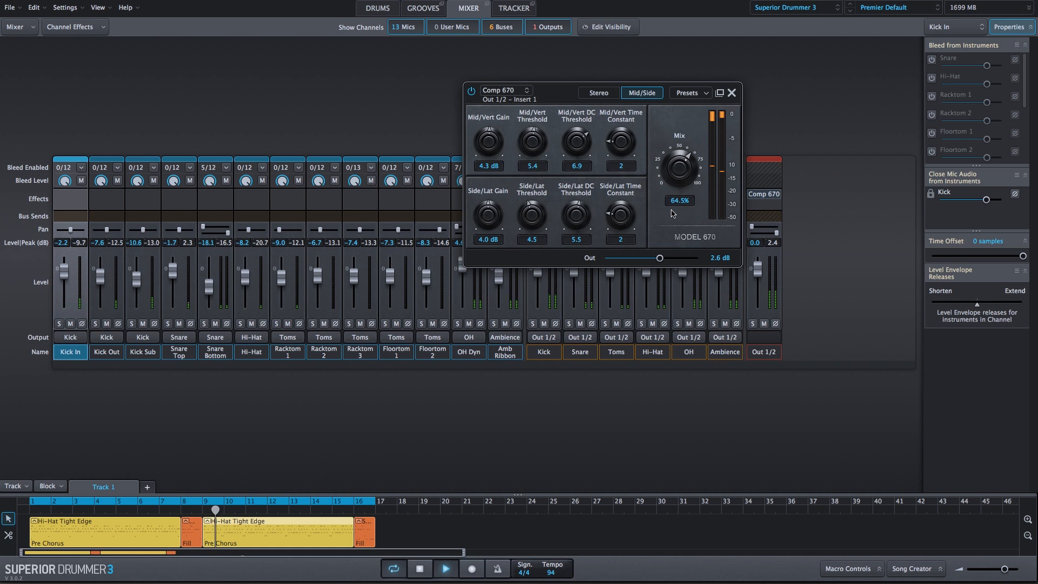
{"action": "left_click", "coordinate": [471, 91]}
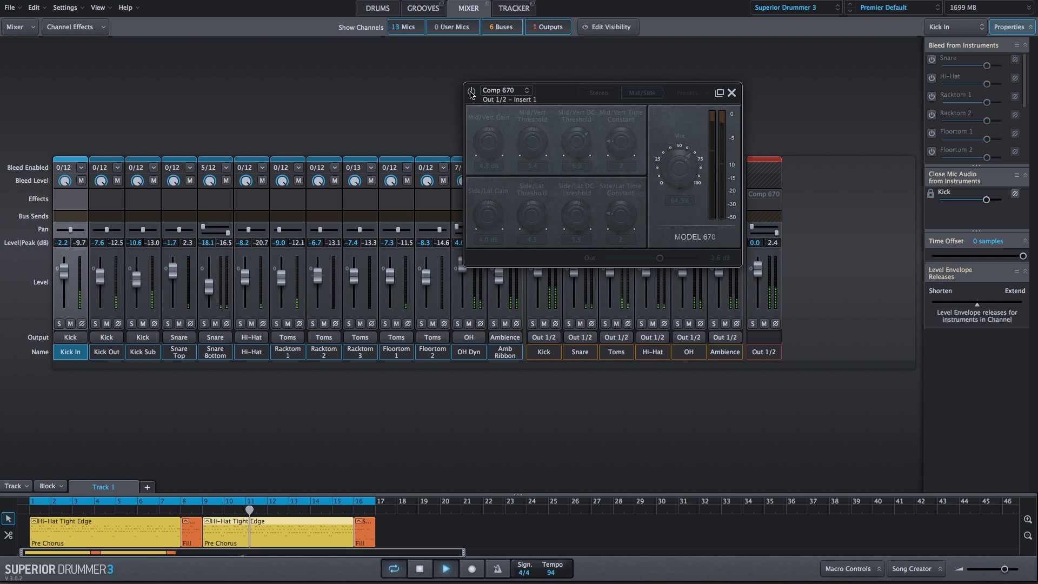
{"action": "left_click", "coordinate": [471, 92]}
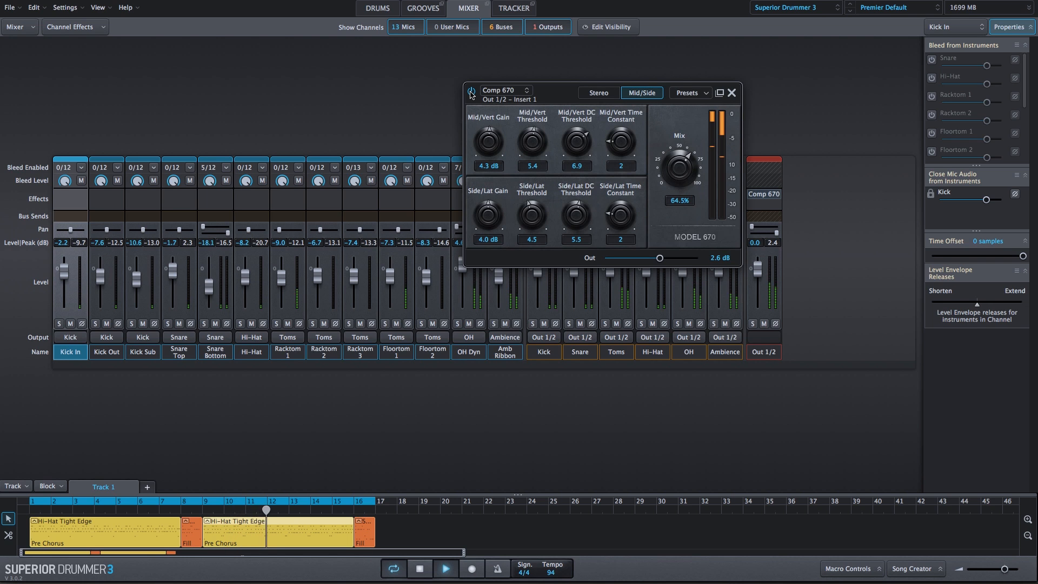
{"action": "key", "text": "space"}
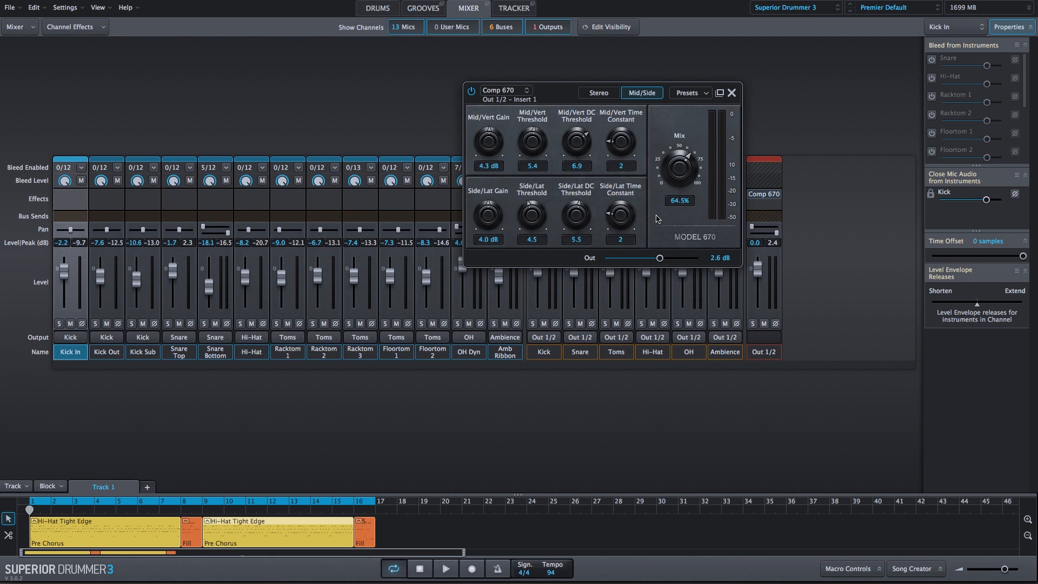
Close the Comp 670 window of the Out 1/2 channel.
{"action": "left_click", "coordinate": [732, 93]}
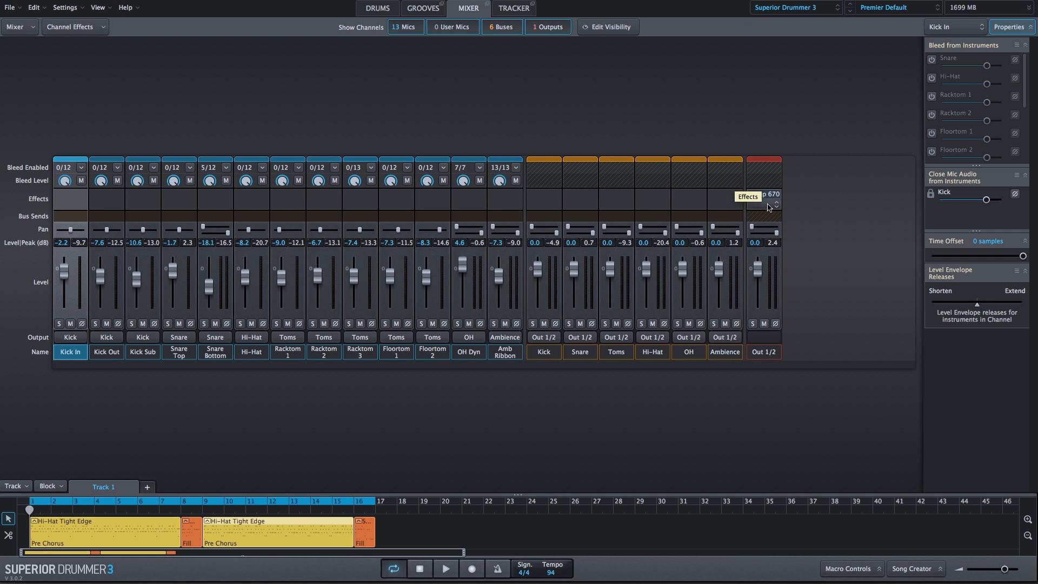
{"action": "mouse_move", "coordinate": [770, 200]}
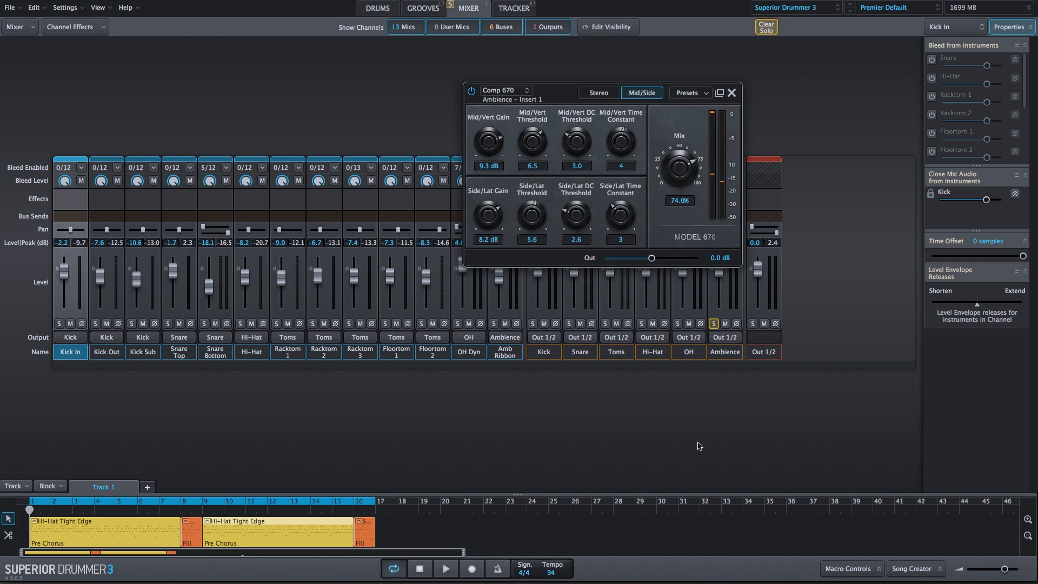
Play the groove and compare the Ambience channel's Mid-Side Squeeze compression with the bypassed signal, both soloed and in the full mix.
{"action": "key", "text": "space"}
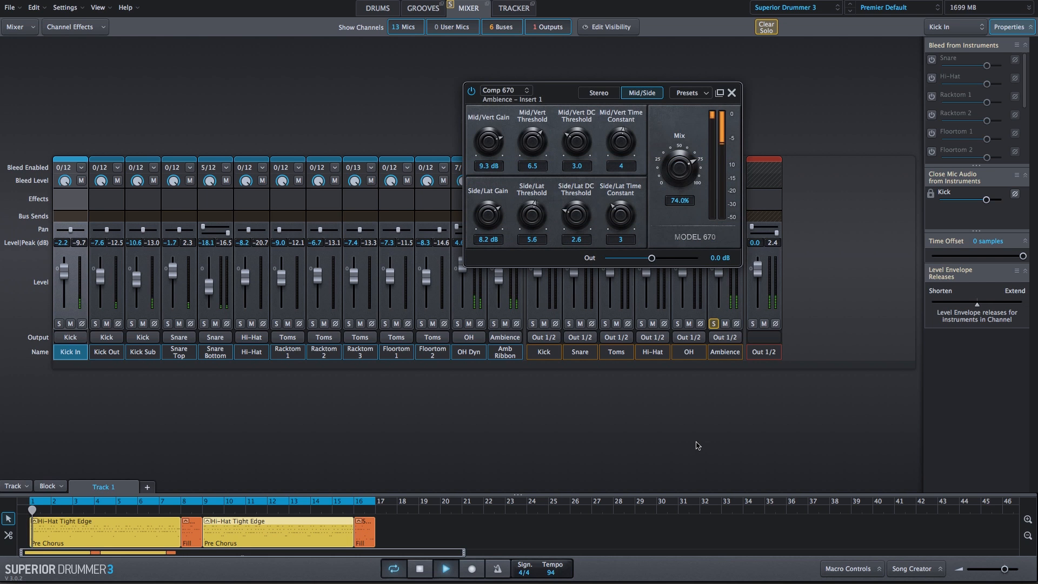
{"action": "left_click", "coordinate": [471, 92]}
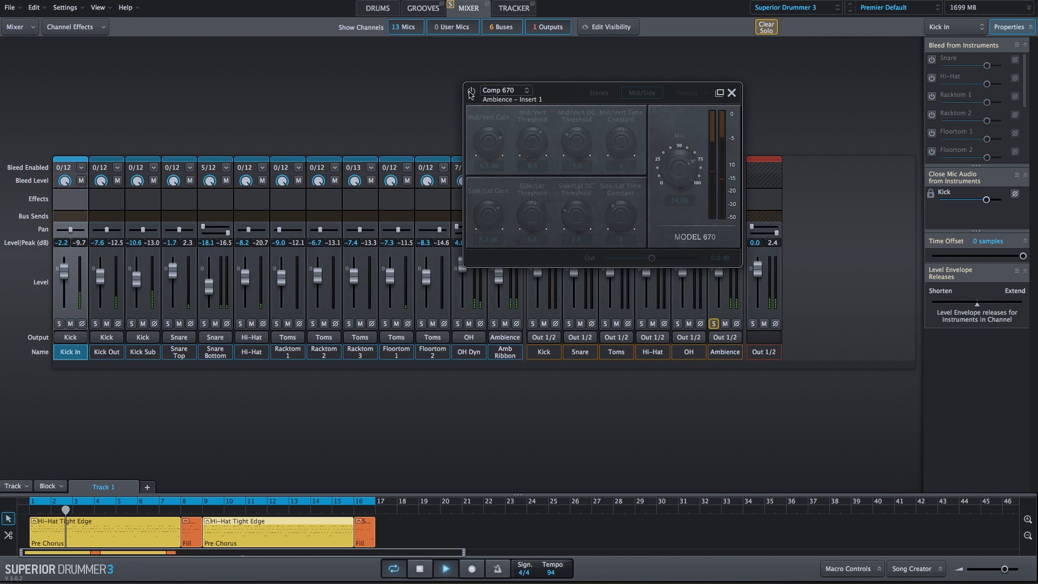
{"action": "left_click", "coordinate": [471, 92]}
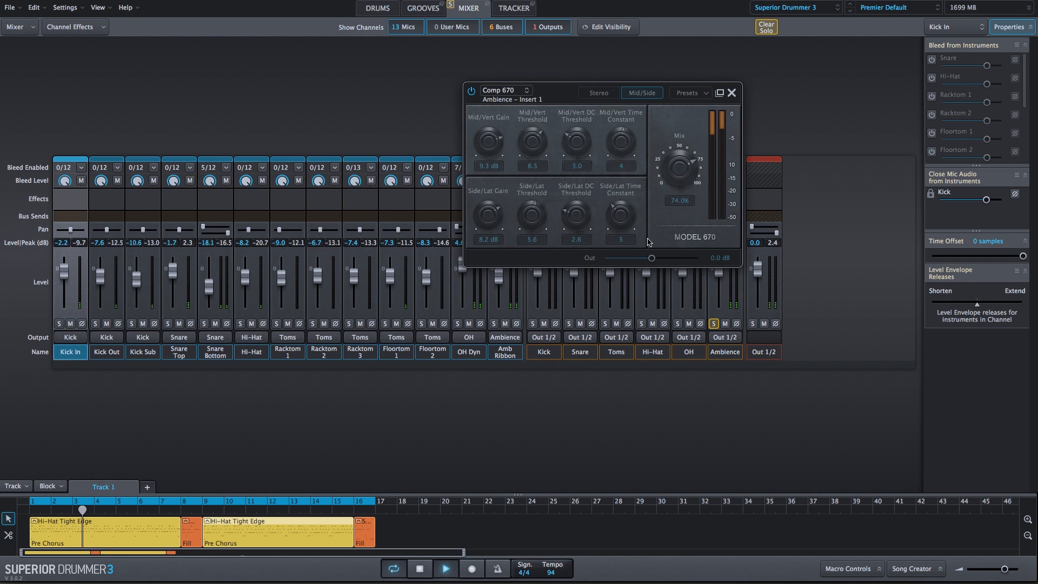
{"action": "left_click", "coordinate": [472, 92]}
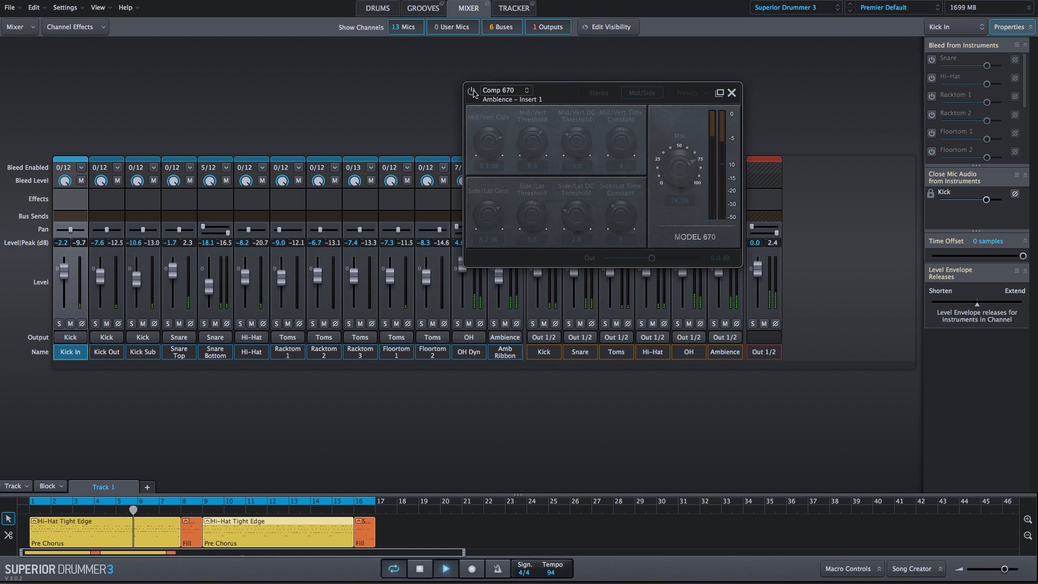
{"action": "left_click", "coordinate": [472, 92]}
Load the Mild Mono Comp preset on Ambience and compare it with the bypassed signal in the full mix and soloed.
{"action": "left_click", "coordinate": [689, 93]}
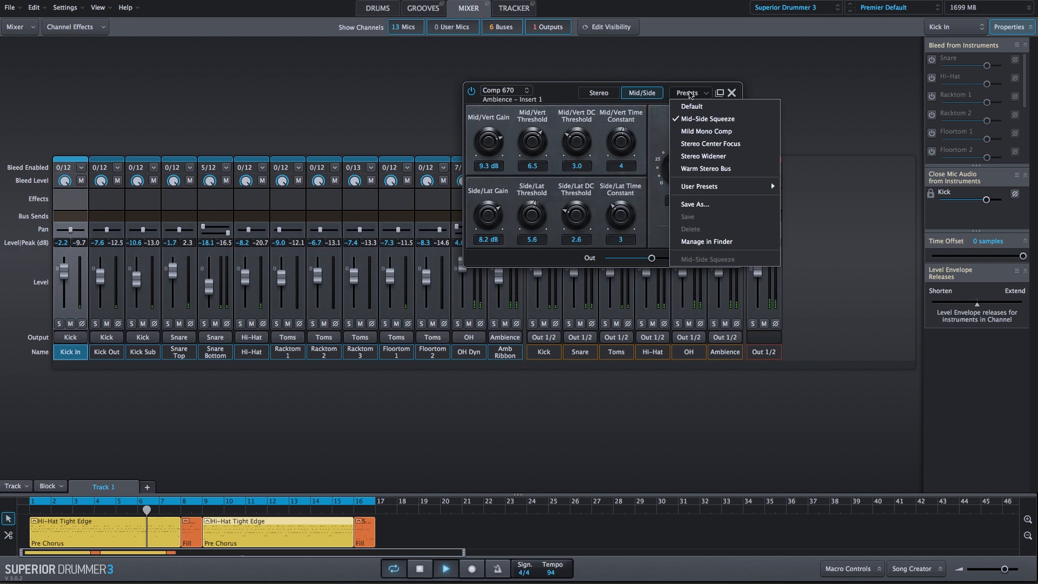
{"action": "left_click", "coordinate": [707, 131]}
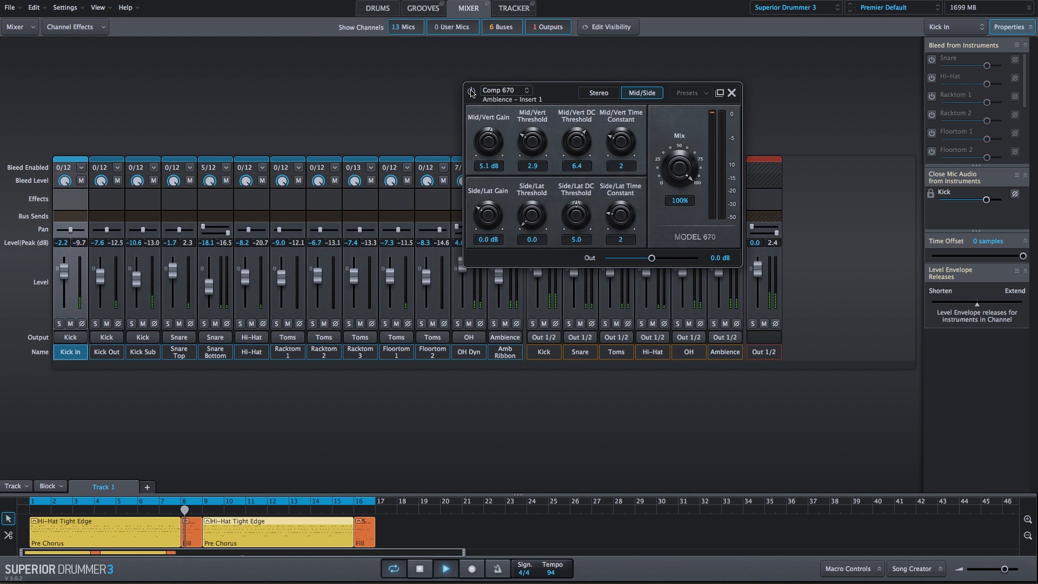
{"action": "left_click", "coordinate": [472, 92]}
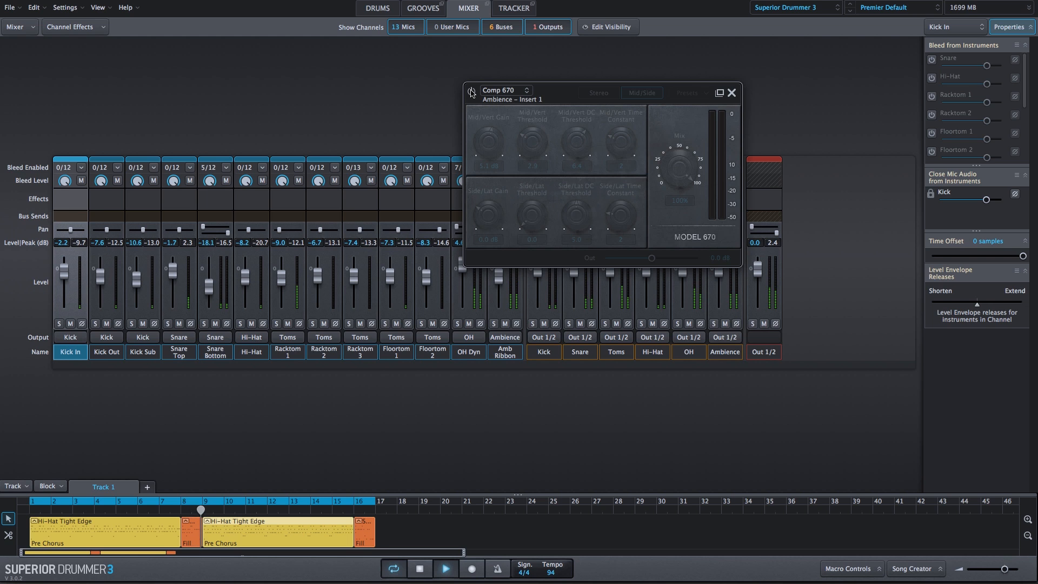
{"action": "left_click", "coordinate": [472, 92]}
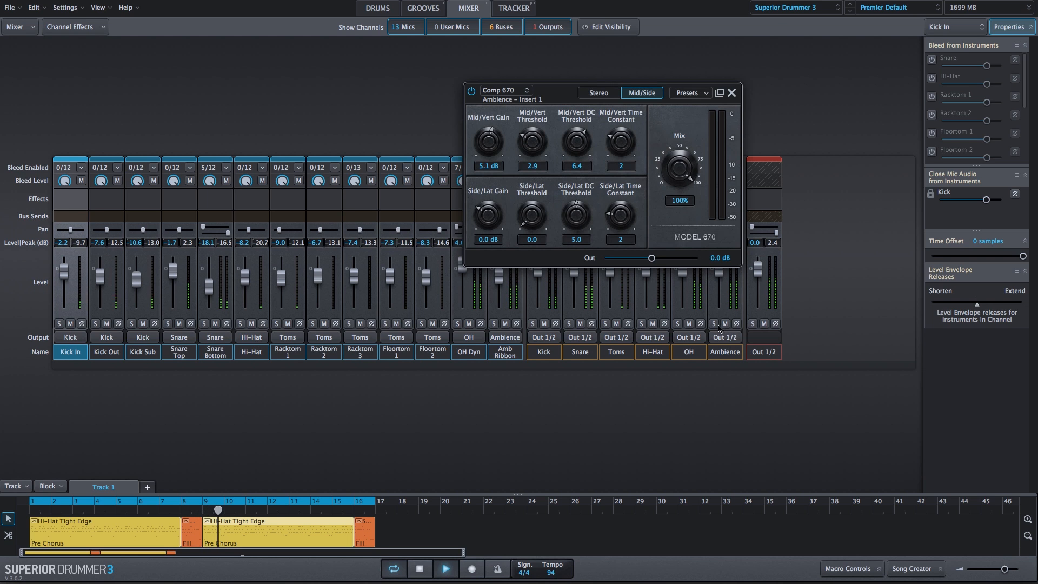
{"action": "left_click", "coordinate": [471, 92]}
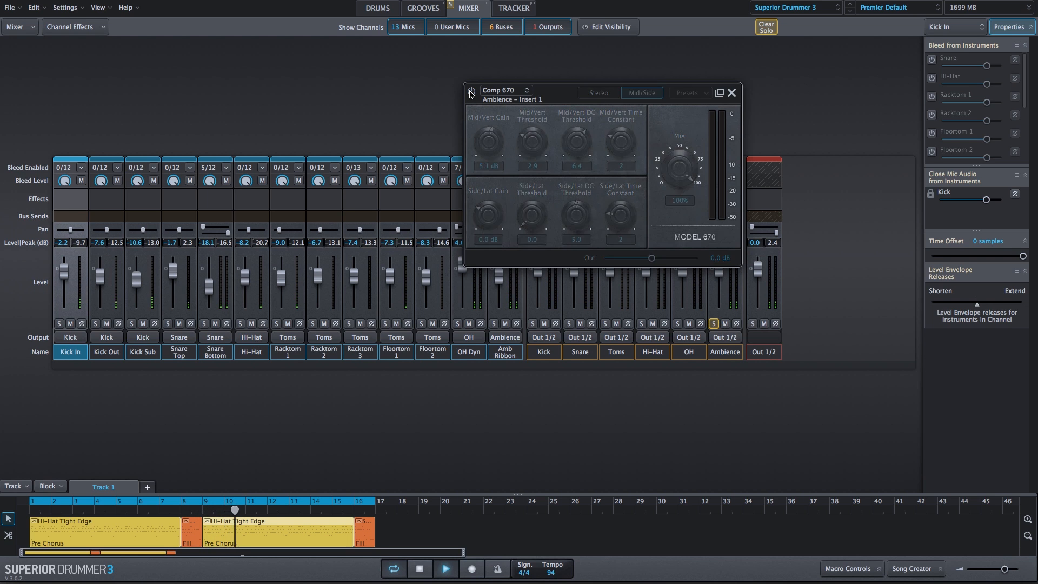
{"action": "left_click", "coordinate": [472, 92]}
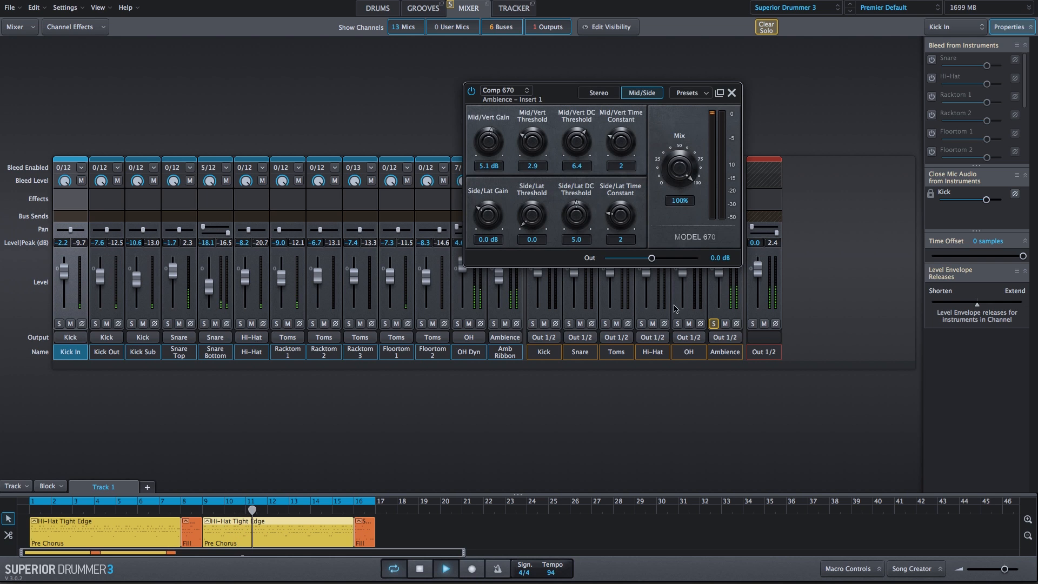
{"action": "left_click", "coordinate": [714, 323]}
Load the Stereo Center Focus preset on Ambience and compare it with the bypassed signal, first soloed and then in the full mix.
{"action": "left_click", "coordinate": [691, 93]}
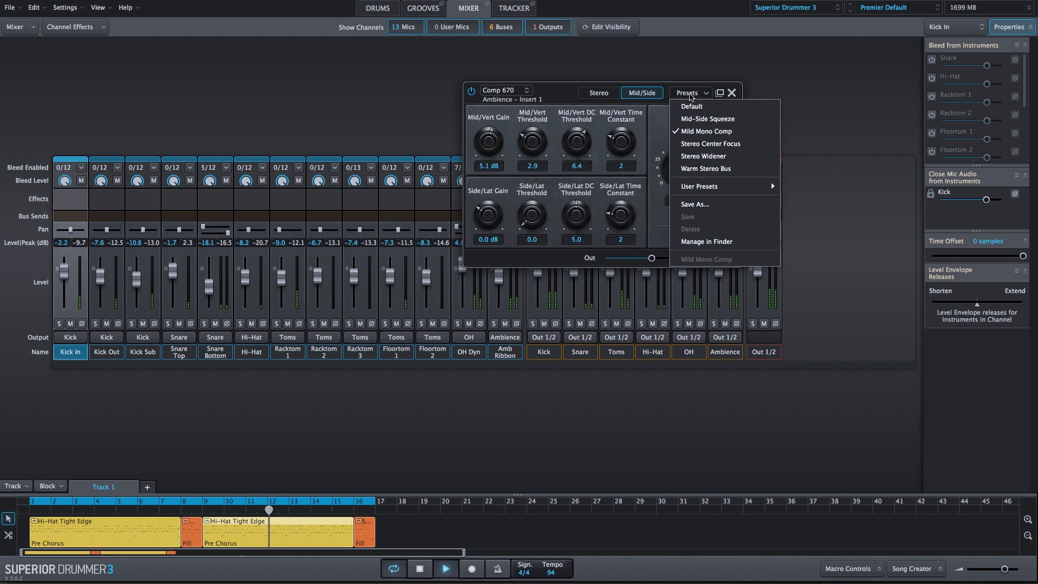
{"action": "left_click", "coordinate": [711, 143]}
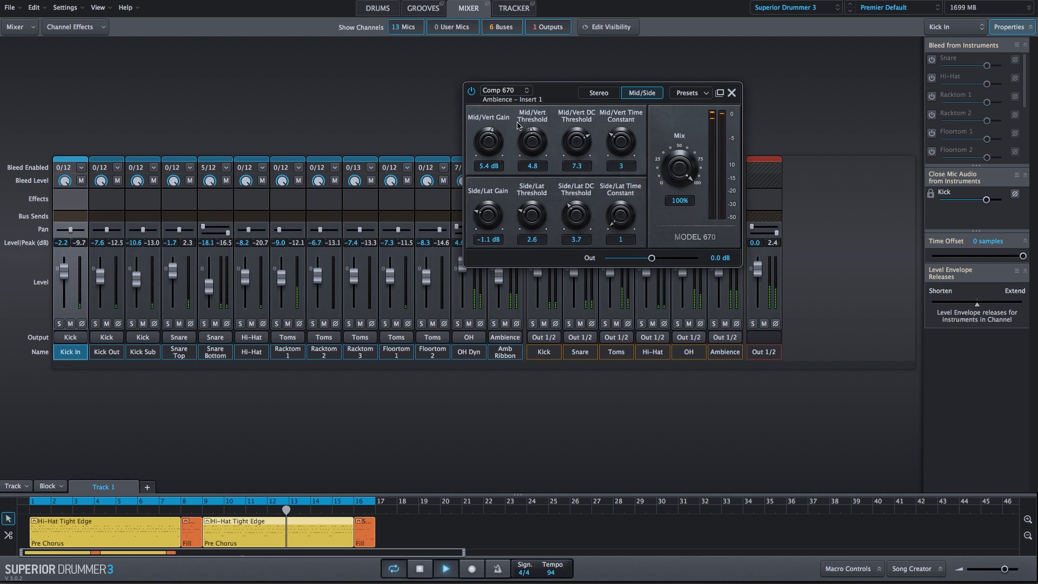
{"action": "left_click", "coordinate": [713, 323]}
{"action": "left_click", "coordinate": [472, 92]}
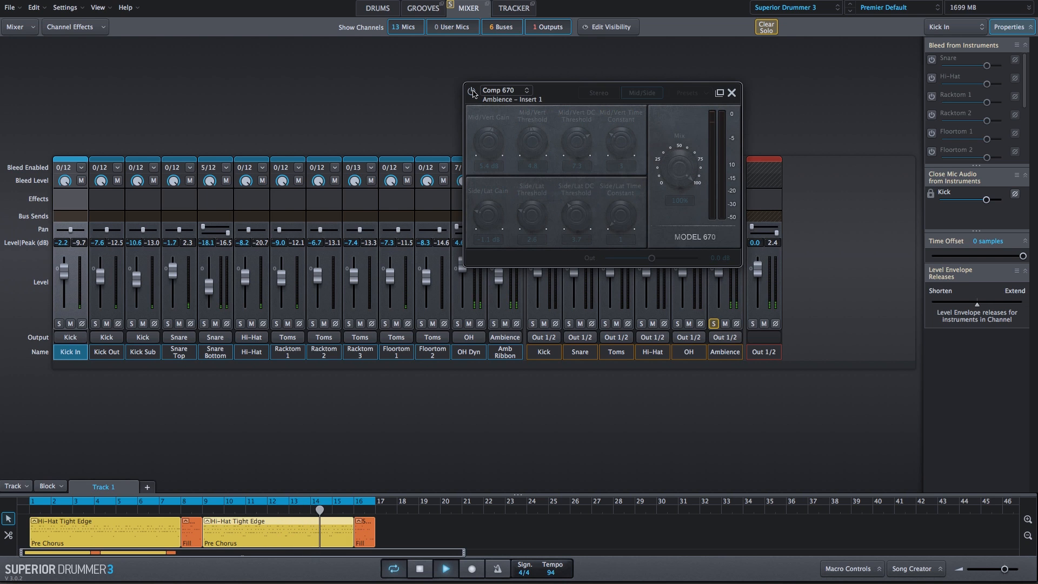
{"action": "left_click", "coordinate": [472, 92]}
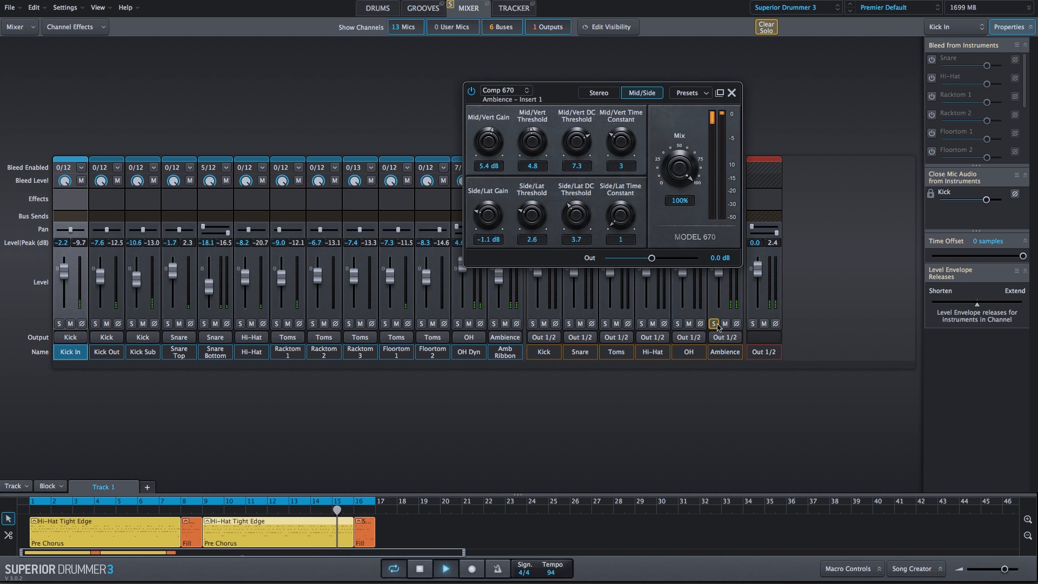
{"action": "left_click", "coordinate": [472, 92]}
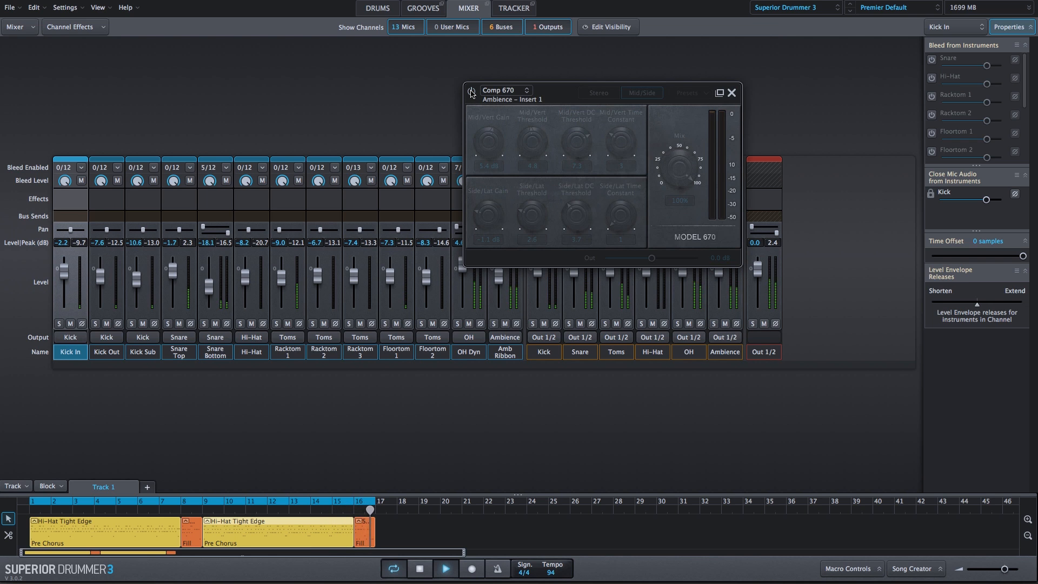
{"action": "left_click", "coordinate": [472, 92]}
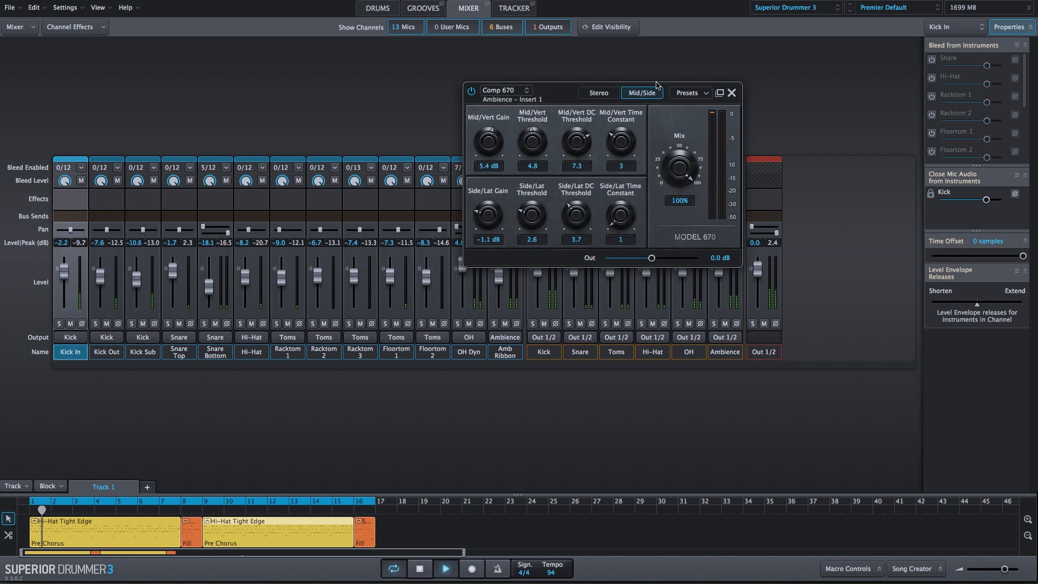
Load the Stereo Widener preset, solo the Ambience channel and compare the compressed sound with the bypassed signal.
{"action": "left_click", "coordinate": [690, 93]}
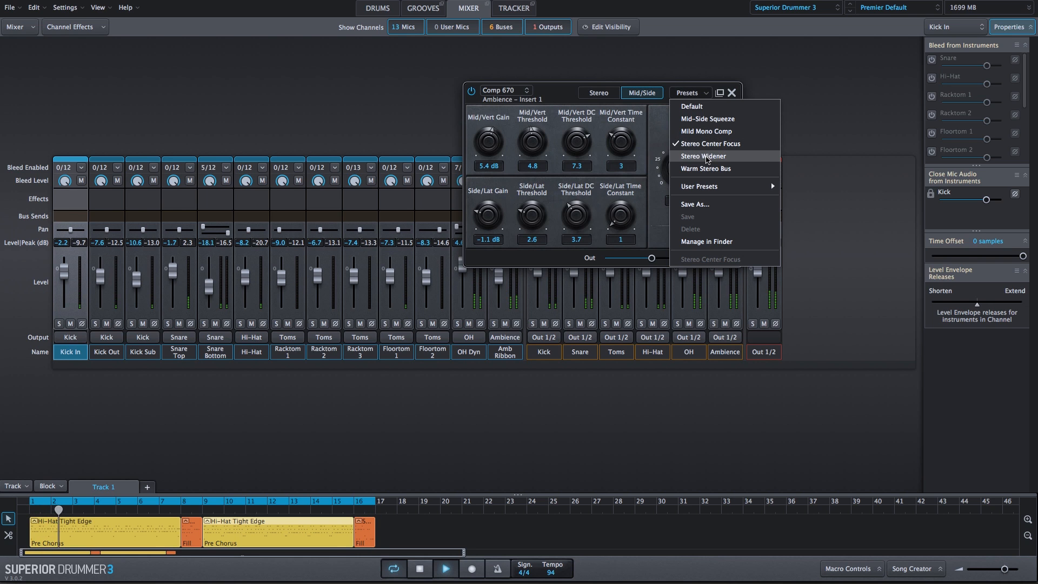
{"action": "left_click", "coordinate": [707, 158]}
{"action": "left_click", "coordinate": [714, 323]}
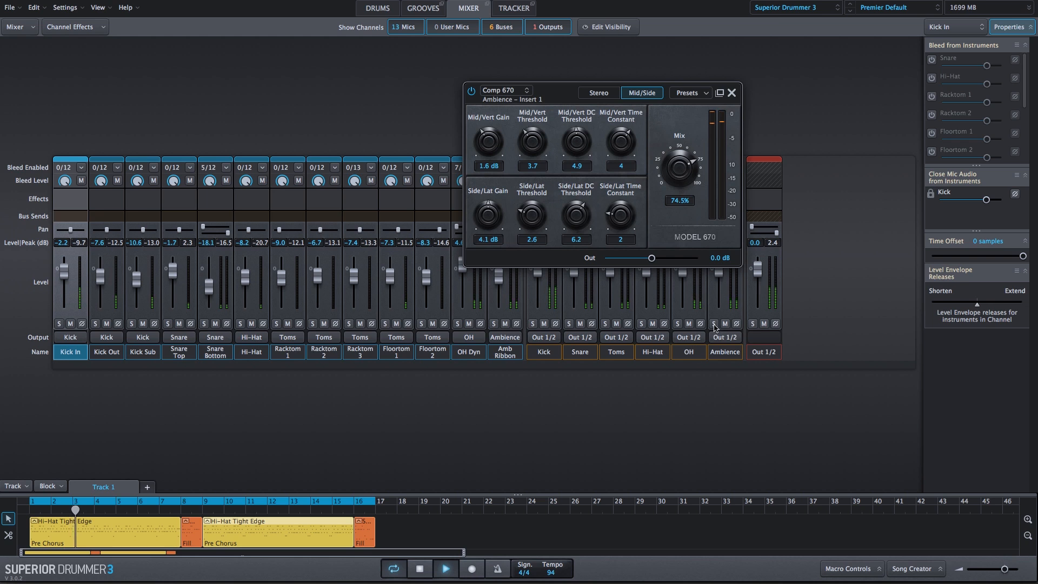
{"action": "left_click", "coordinate": [472, 92]}
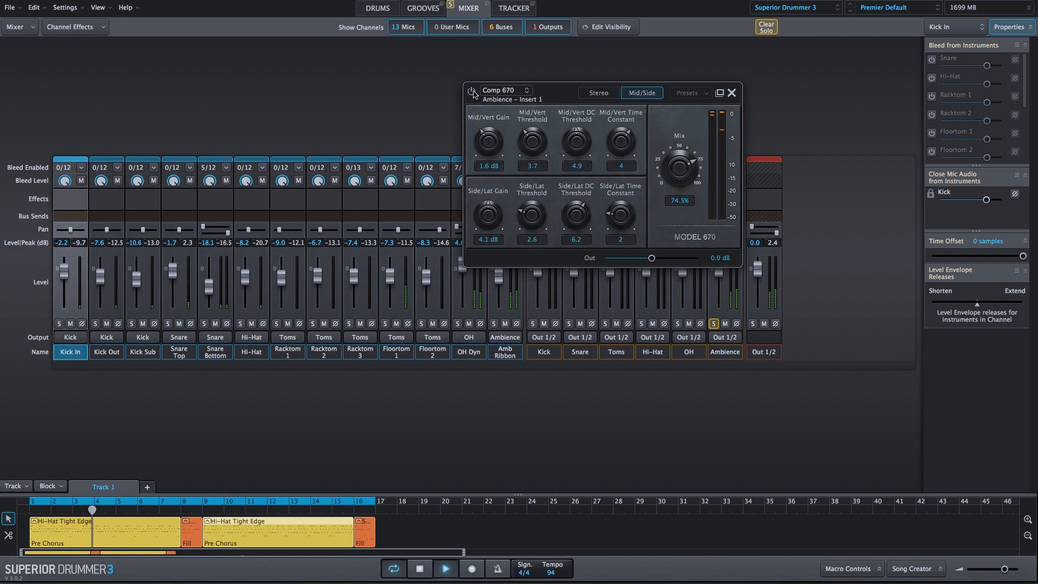
{"action": "left_click", "coordinate": [473, 91]}
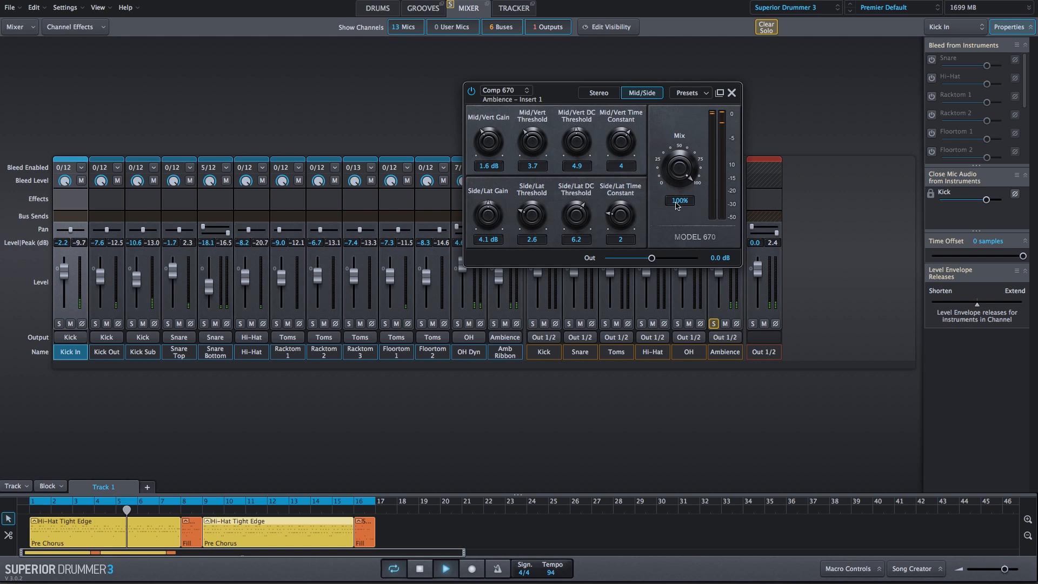
Set the Stereo Widener's mix to 100% and output to 0.9 dB, and compare it with the bypassed signal in the full mix.
{"action": "left_click_drag", "start_coordinate": [653, 258], "coordinate": [654, 258]}
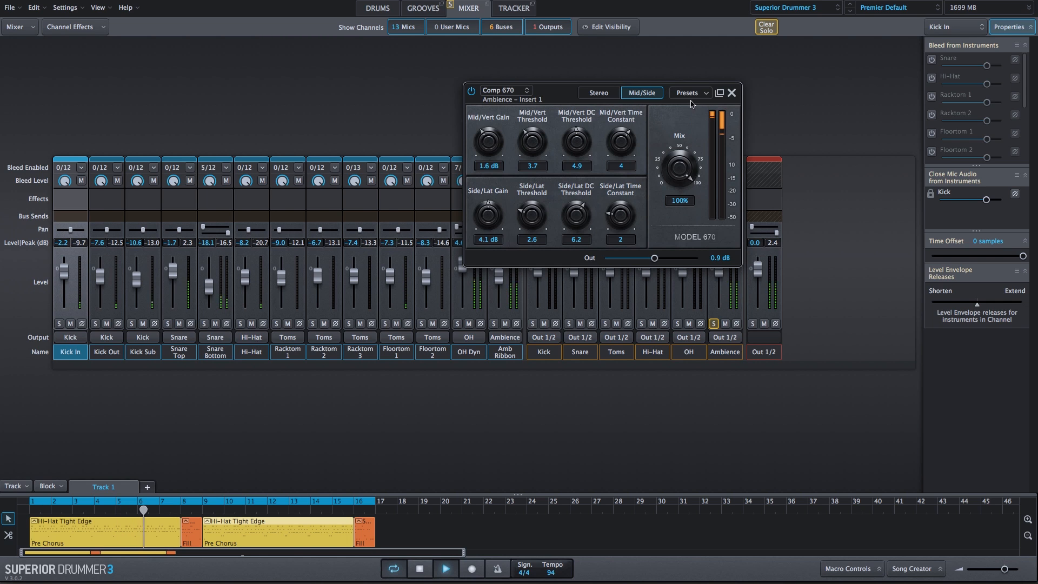
{"action": "left_click", "coordinate": [714, 324]}
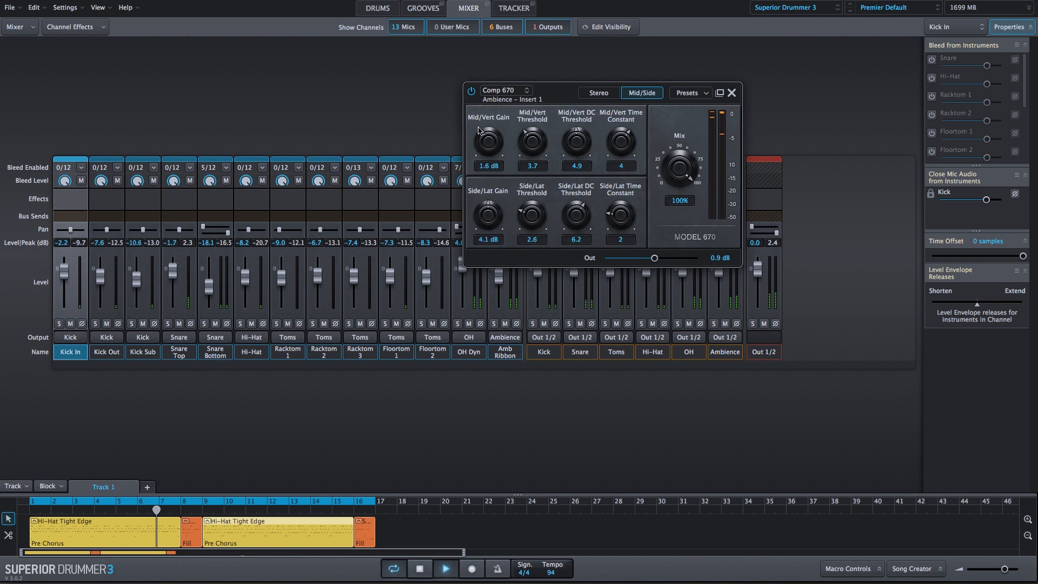
{"action": "left_click", "coordinate": [473, 92]}
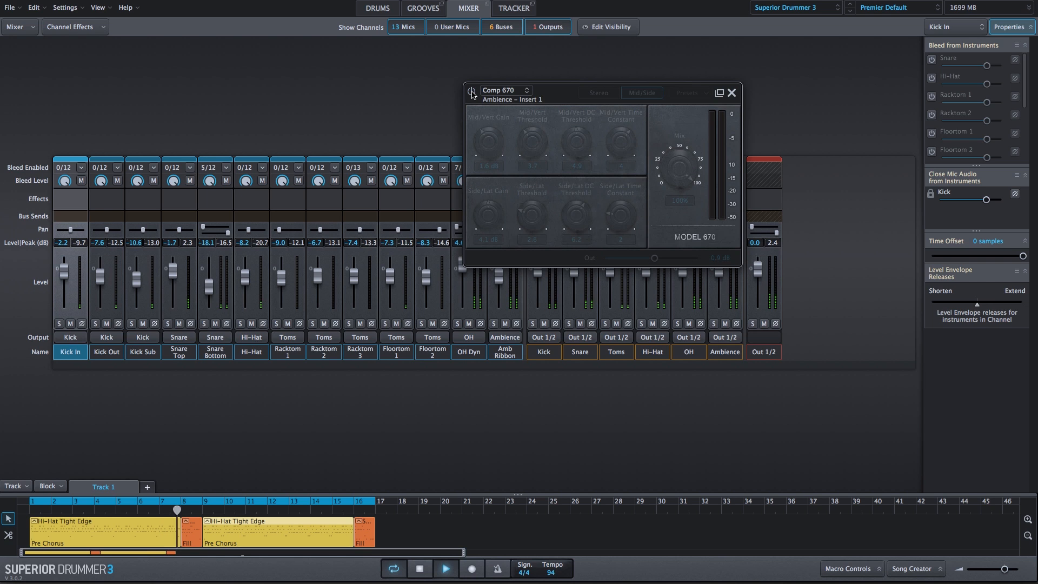
{"action": "left_click", "coordinate": [473, 92]}
Load the Warm Stereo Bus preset and compare it with the bypassed signal while Ambience is soloed.
{"action": "left_click", "coordinate": [688, 92]}
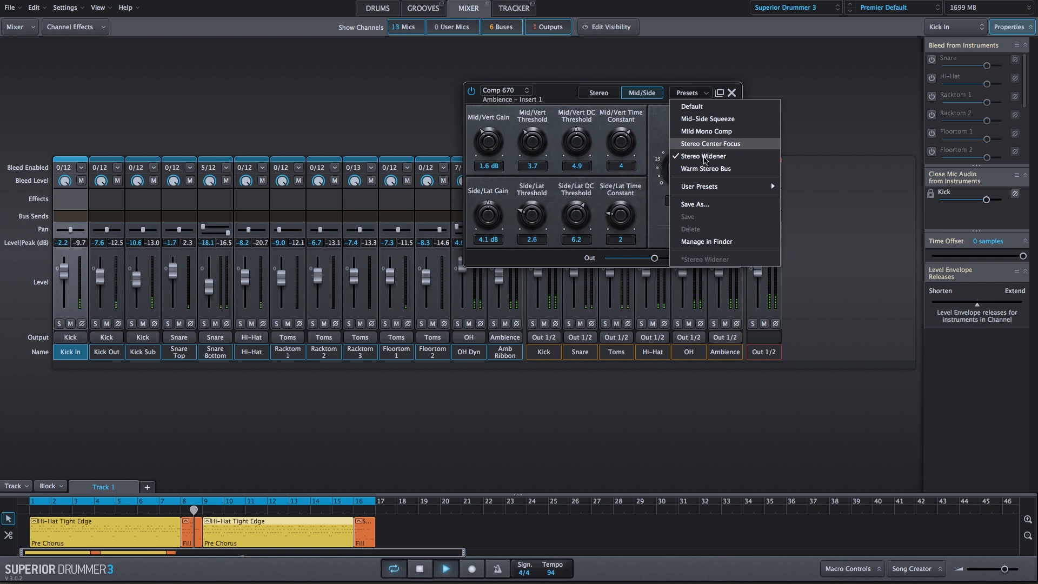
{"action": "left_click", "coordinate": [706, 168]}
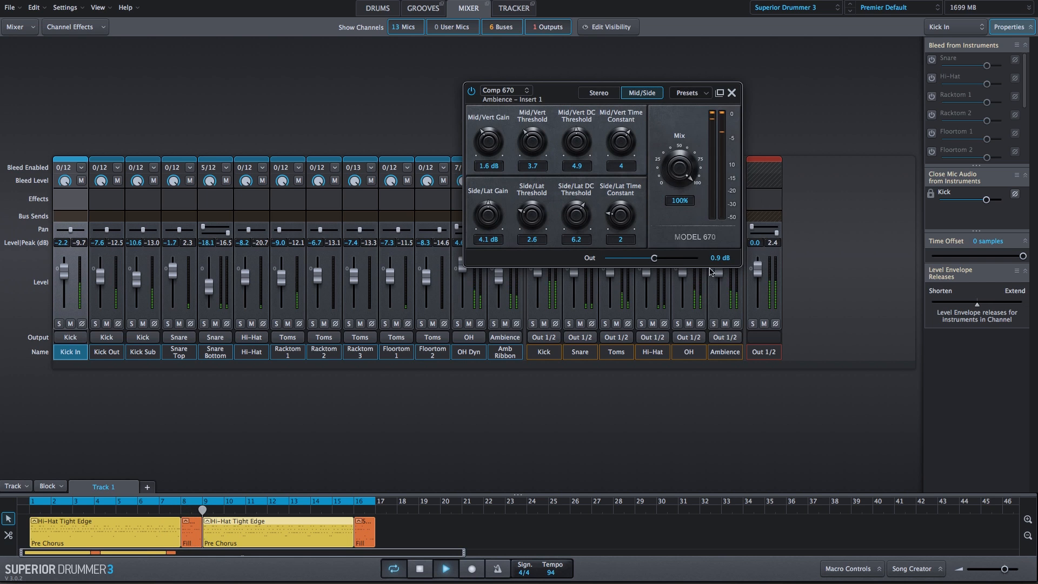
{"action": "left_click", "coordinate": [714, 324]}
{"action": "left_click", "coordinate": [471, 92]}
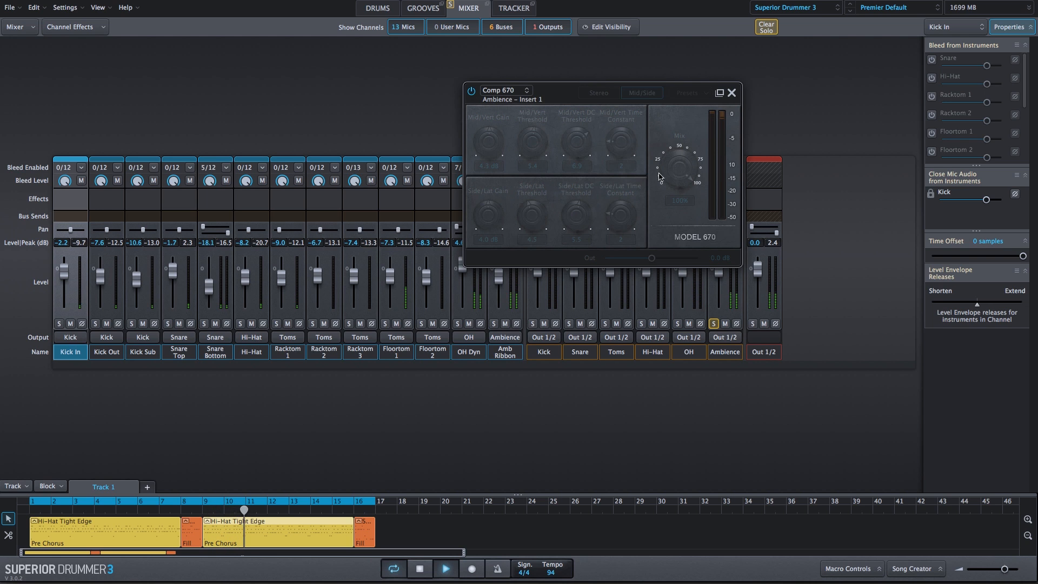
{"action": "left_click", "coordinate": [472, 92]}
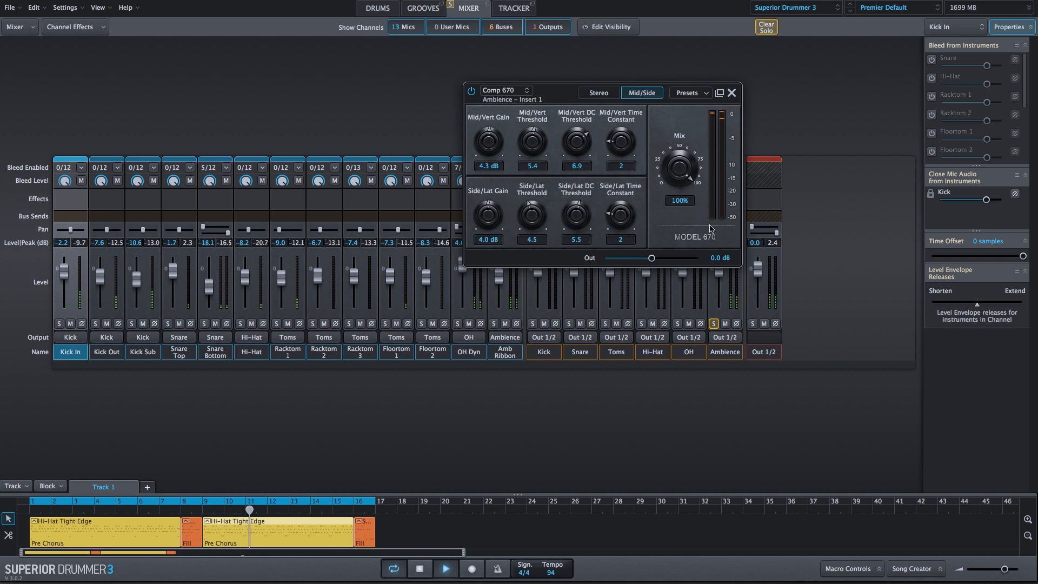
Unsolo Ambience, compare Warm Stereo Bus with the bypassed signal in the full mix, and stop playback with the compressor enabled.
{"action": "left_click", "coordinate": [714, 323]}
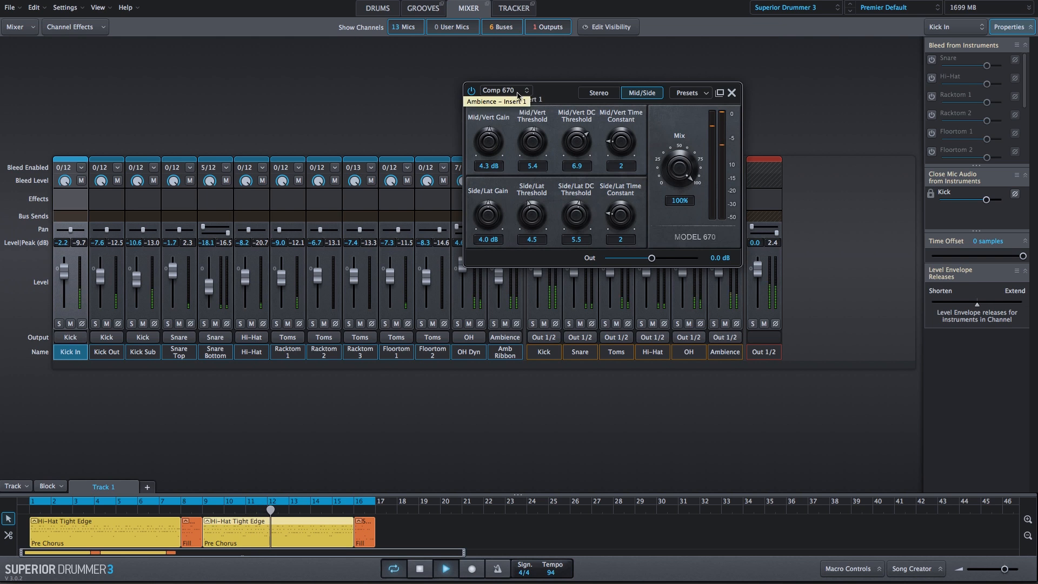
{"action": "left_click", "coordinate": [471, 92]}
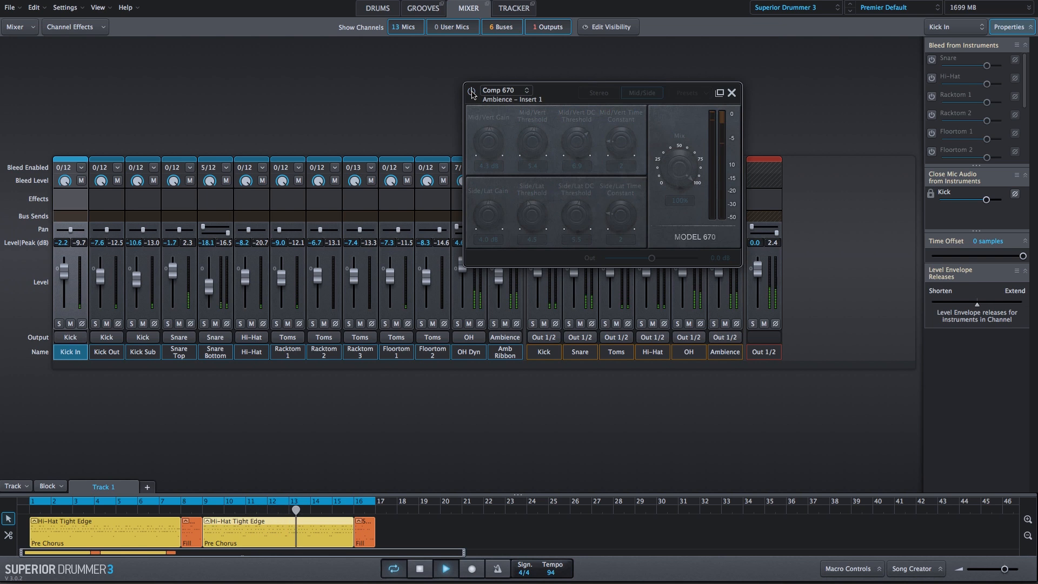
{"action": "left_click", "coordinate": [471, 92]}
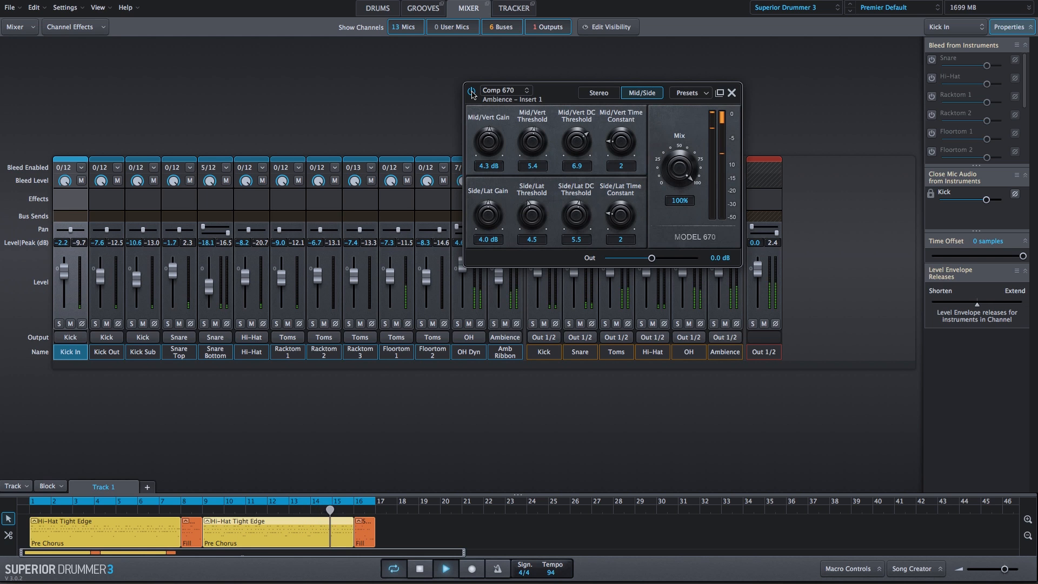
{"action": "left_click", "coordinate": [471, 92]}
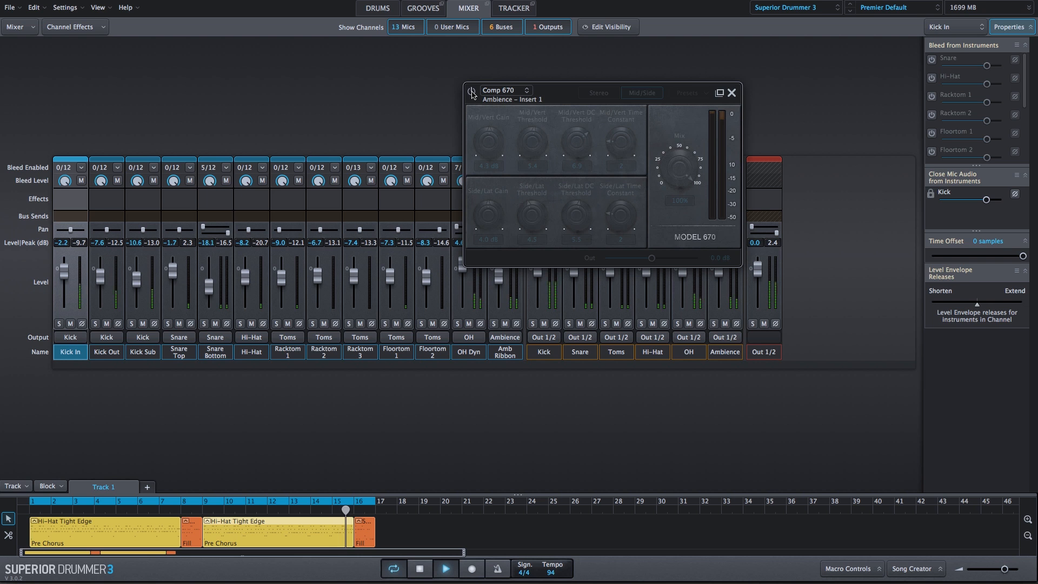
{"action": "left_click", "coordinate": [472, 93]}
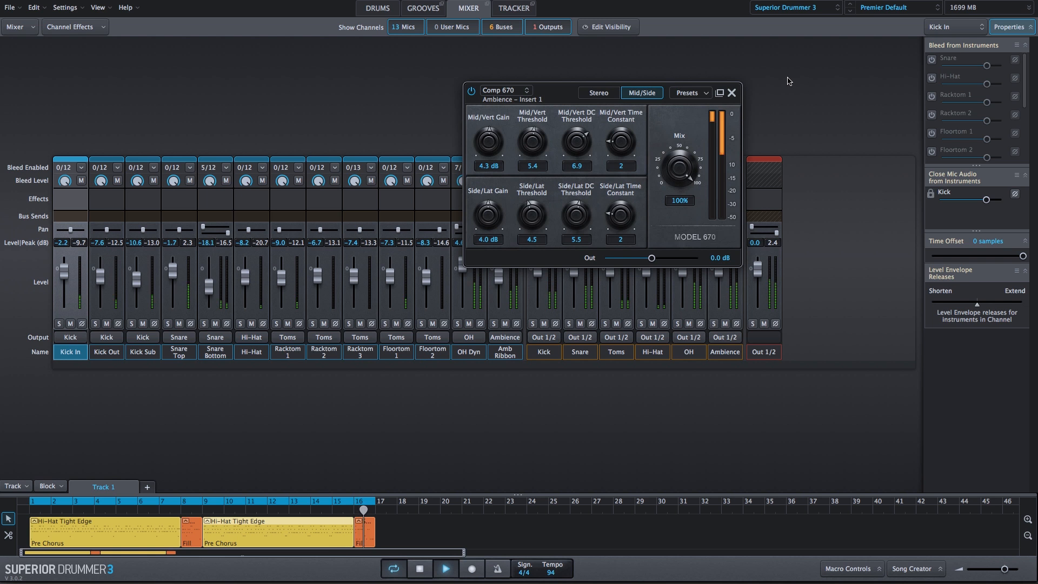
{"action": "key", "text": "space"}
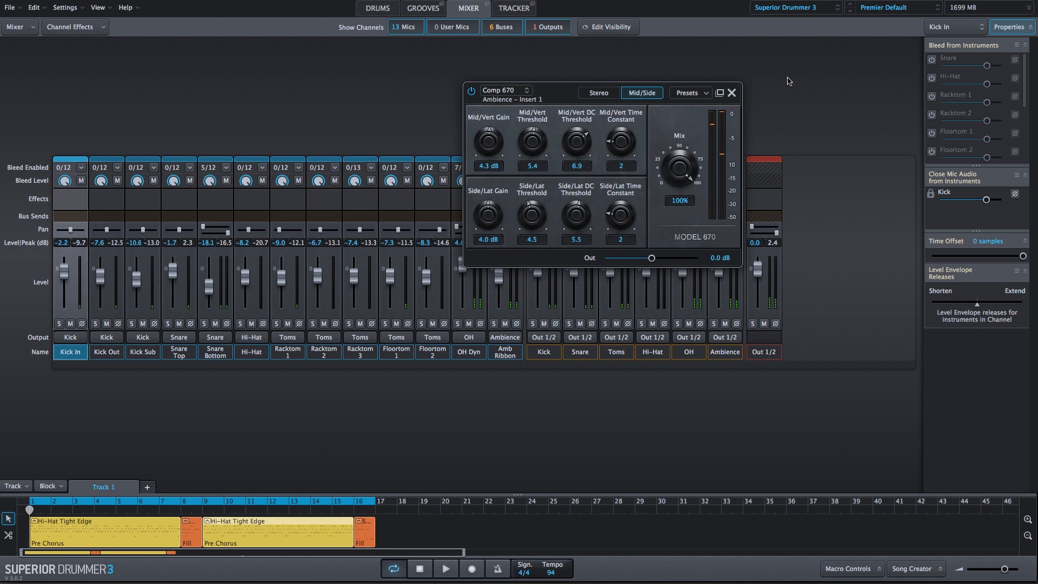